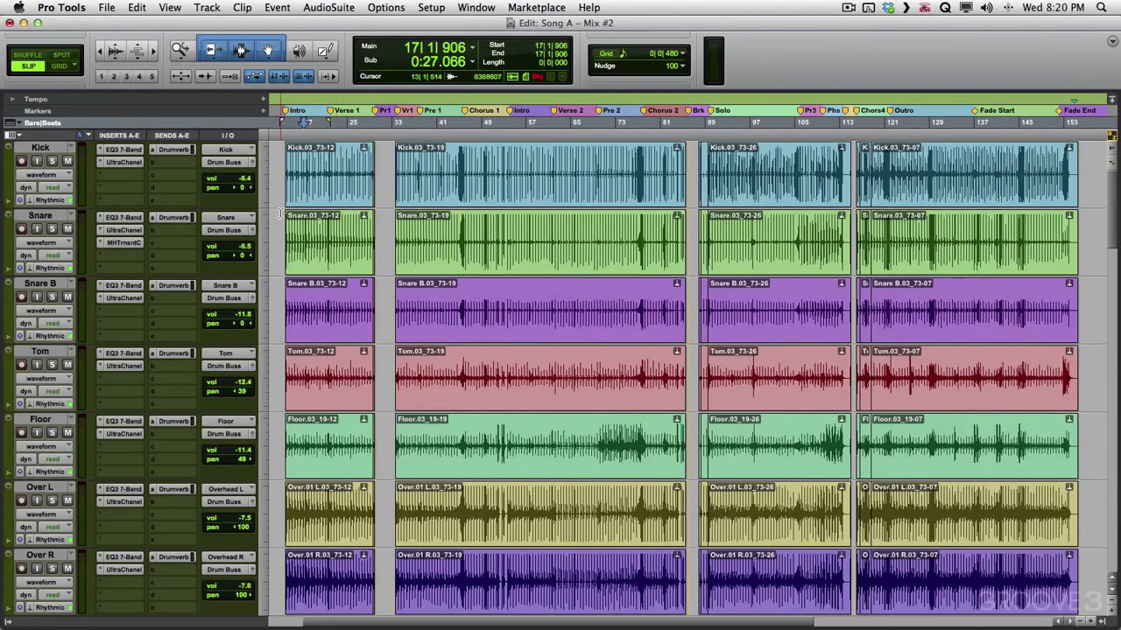
Step: Scroll through the session's track list to locate the Bk Vox track
scroll(373, 254, down, 10)
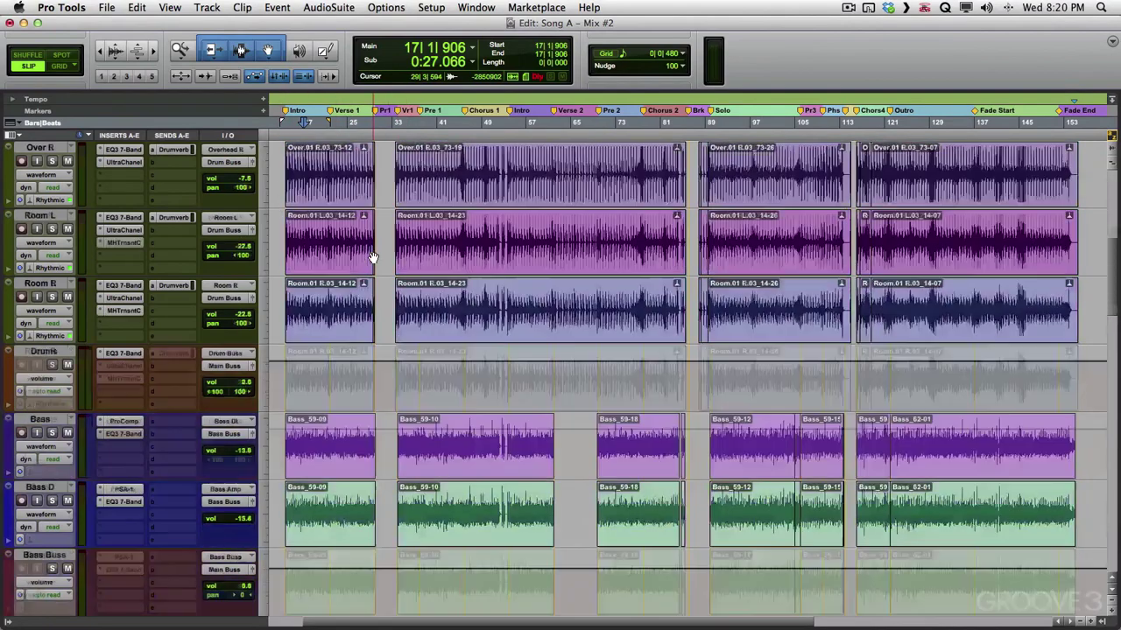
scroll(373, 254, up, 5)
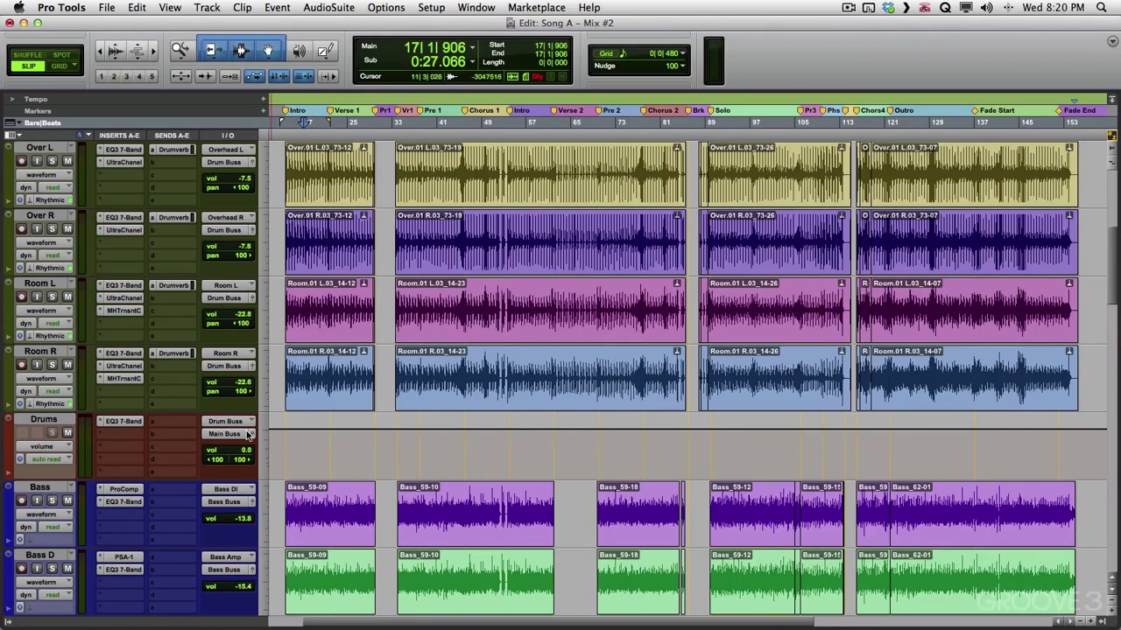
scroll(352, 458, down, 5)
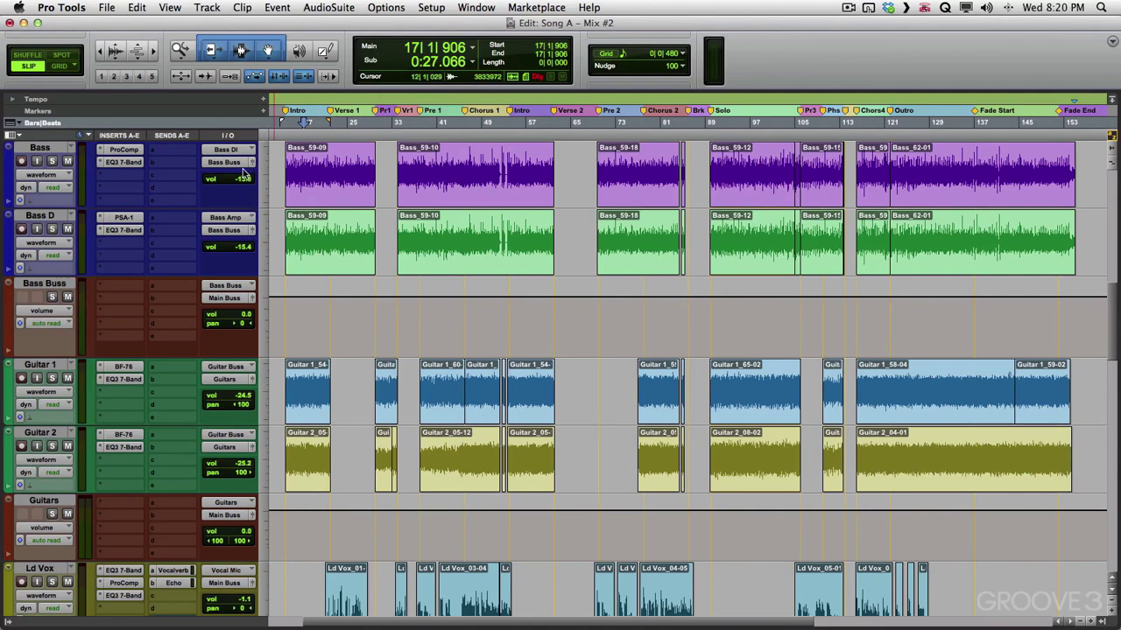
scroll(357, 328, down, 2)
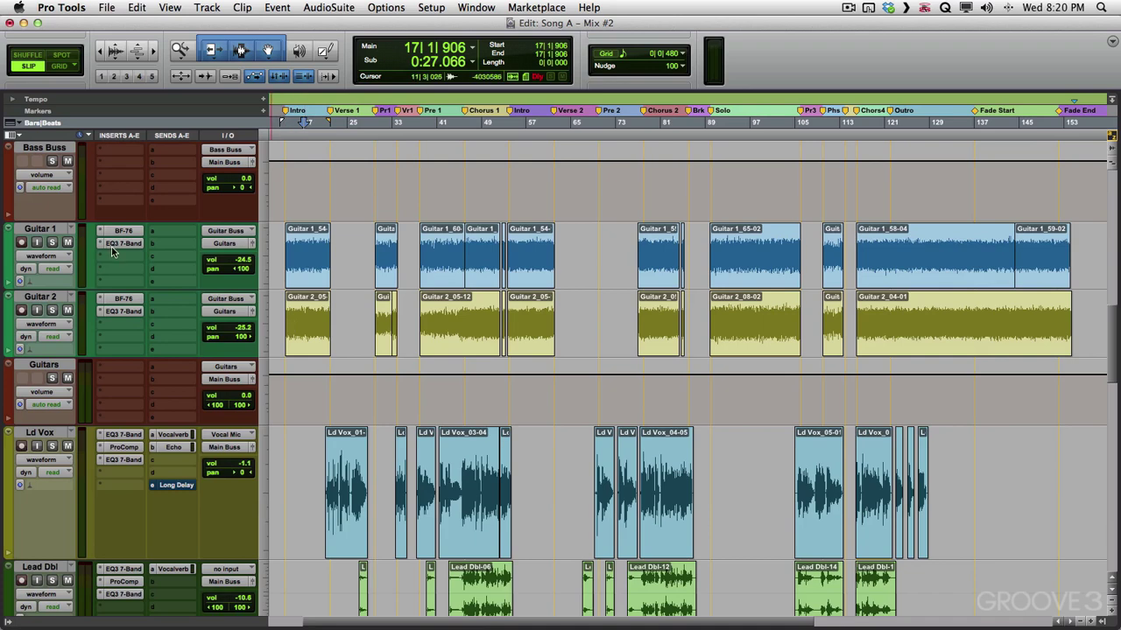
scroll(407, 267, down, 3)
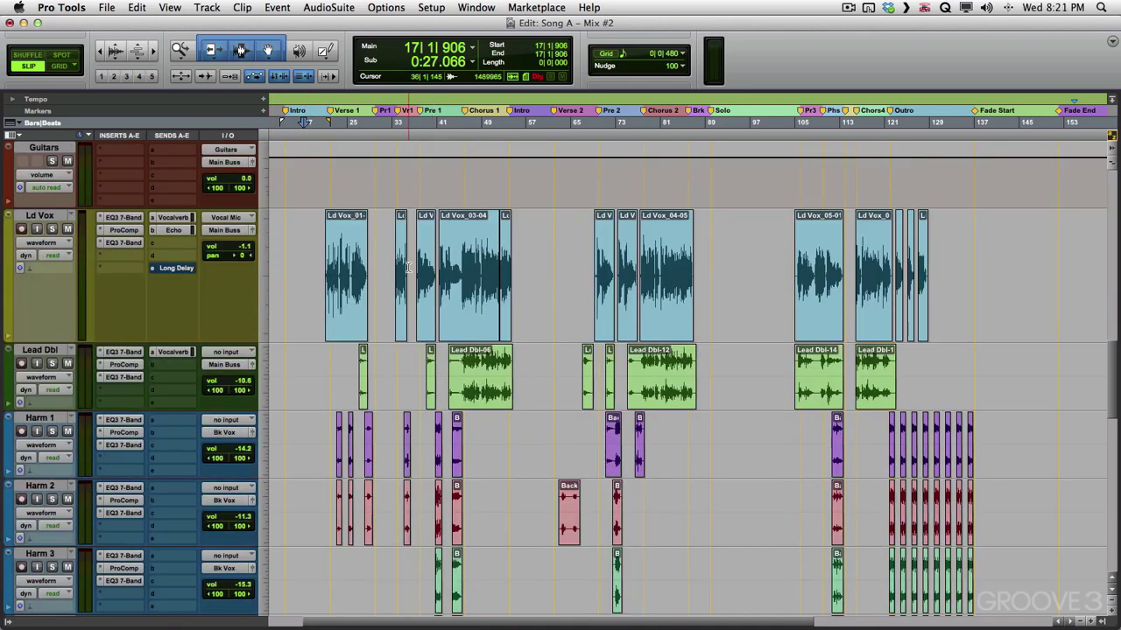
scroll(407, 267, down, 3)
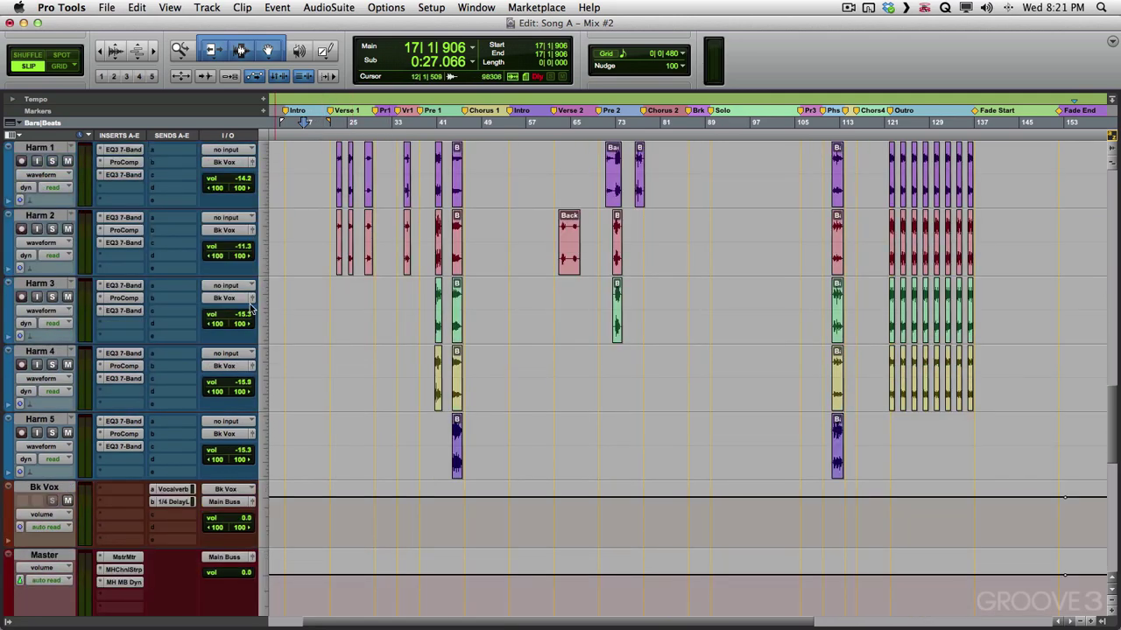
scroll(341, 455, down, 3)
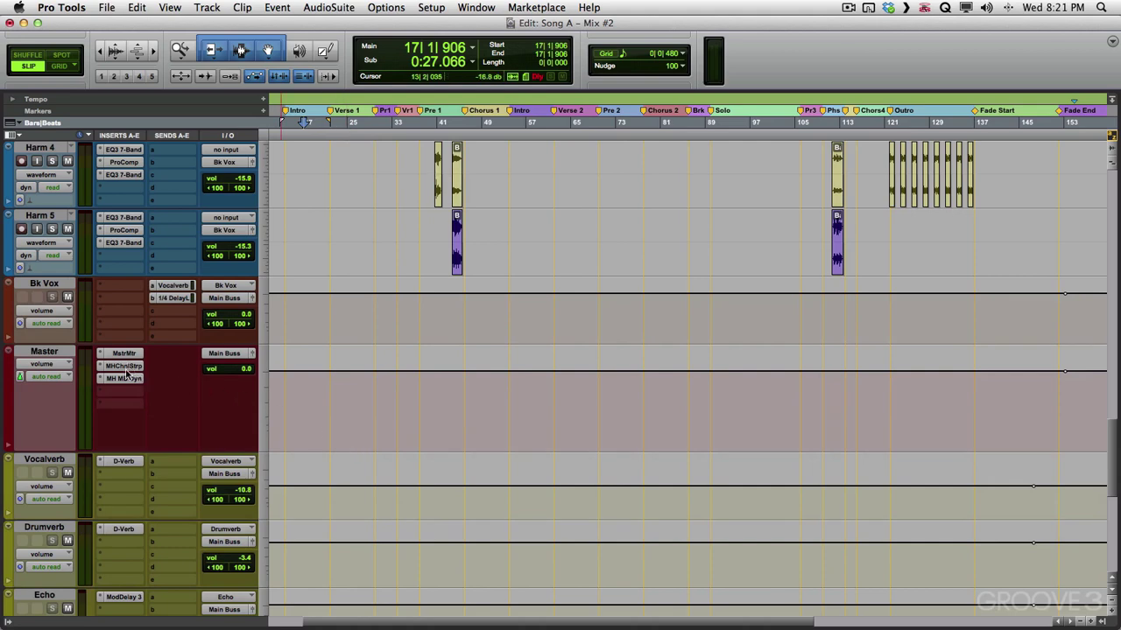
scroll(263, 378, down, 3)
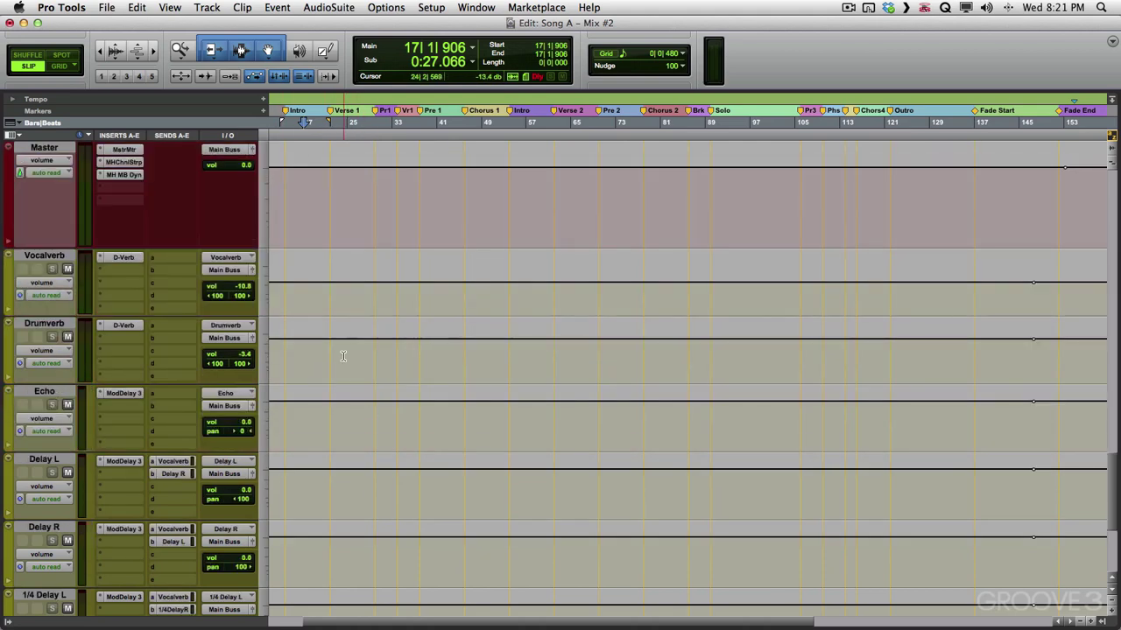
scroll(389, 342, down, 1)
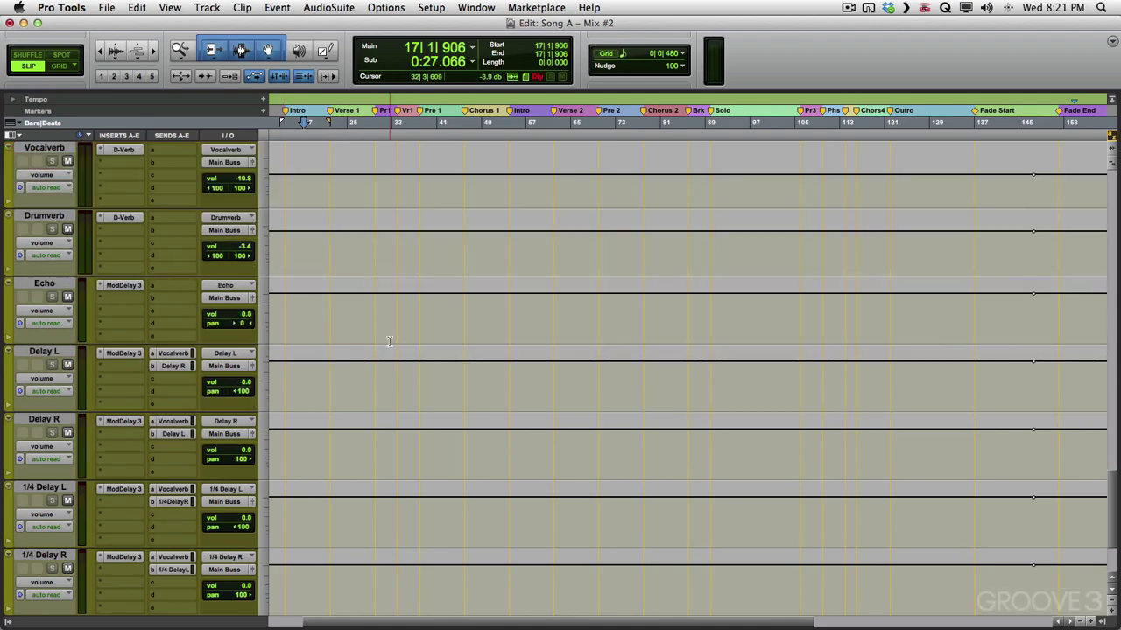
scroll(355, 443, down, 2)
scroll(354, 442, up, 1)
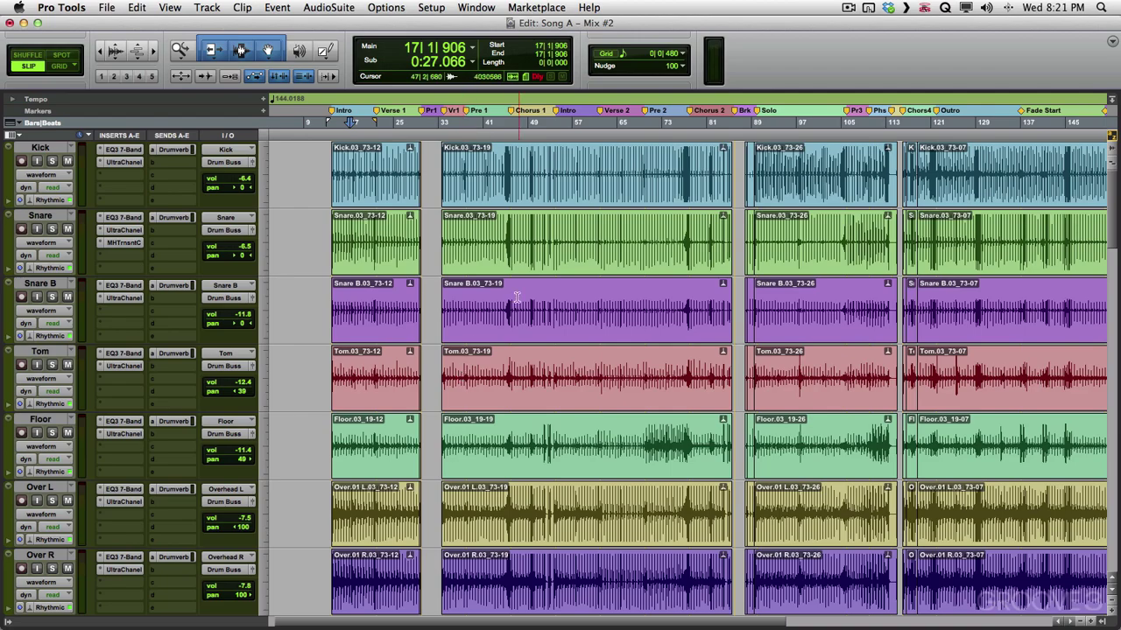
scroll(462, 377, down, 10)
scroll(463, 351, down, 15)
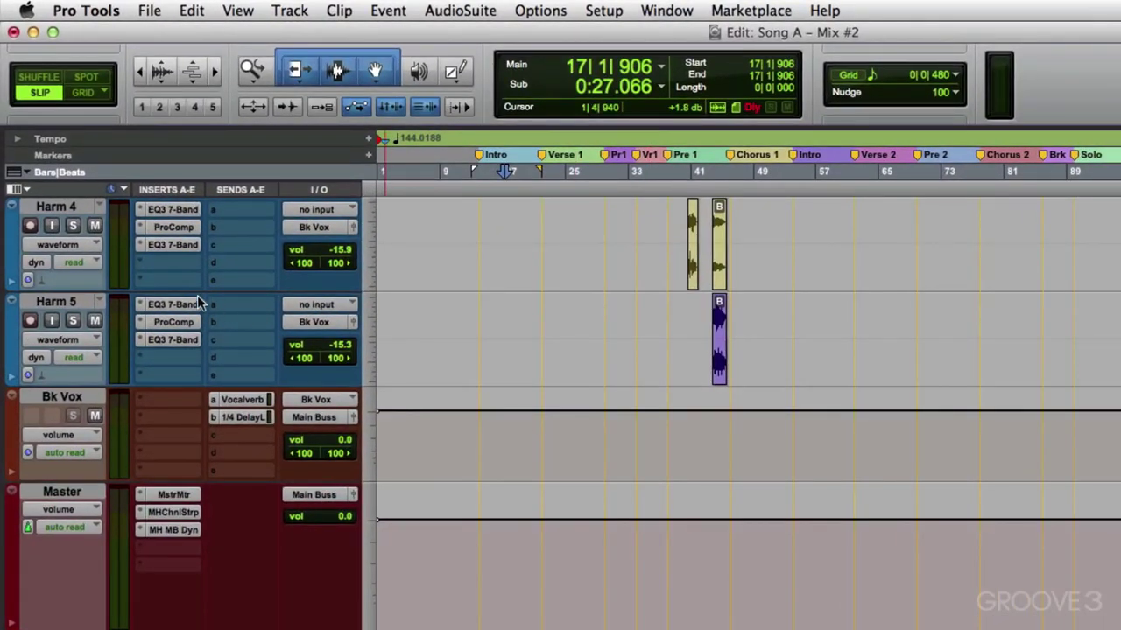
Step: With Bk Vox selected, start a File > Import > Session Data import
click(87, 396)
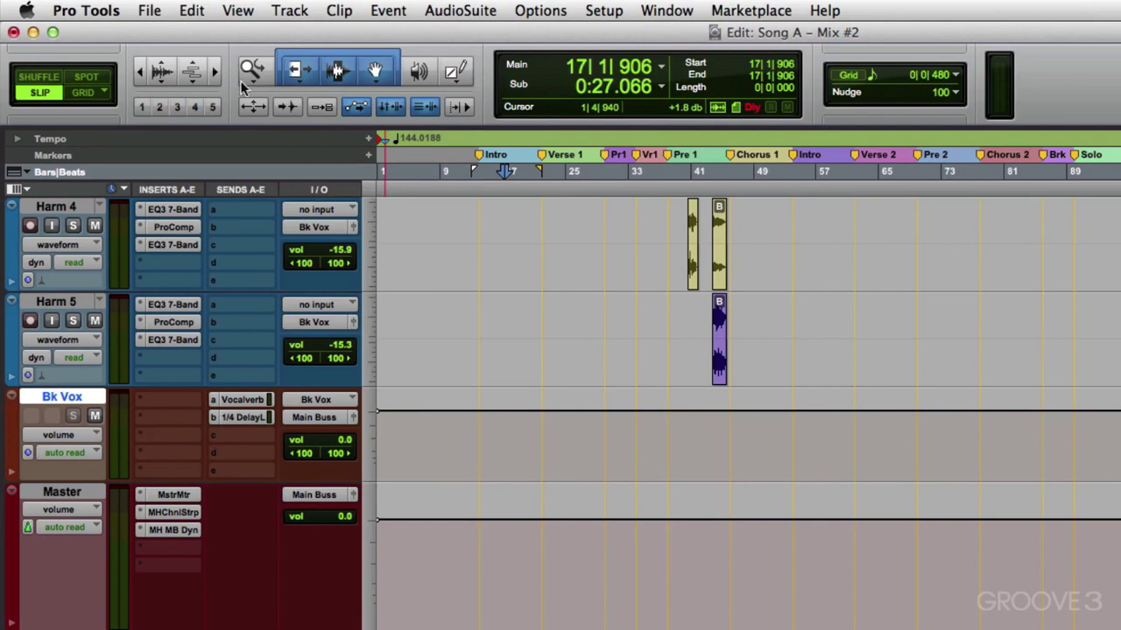
click(150, 10)
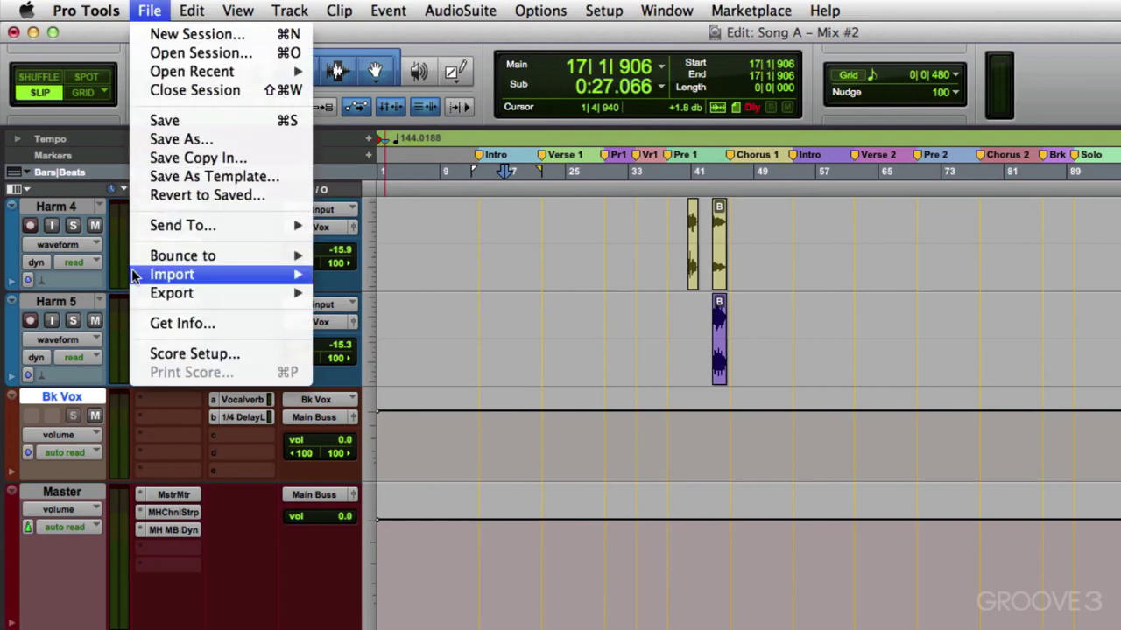
mouse_move(132, 269)
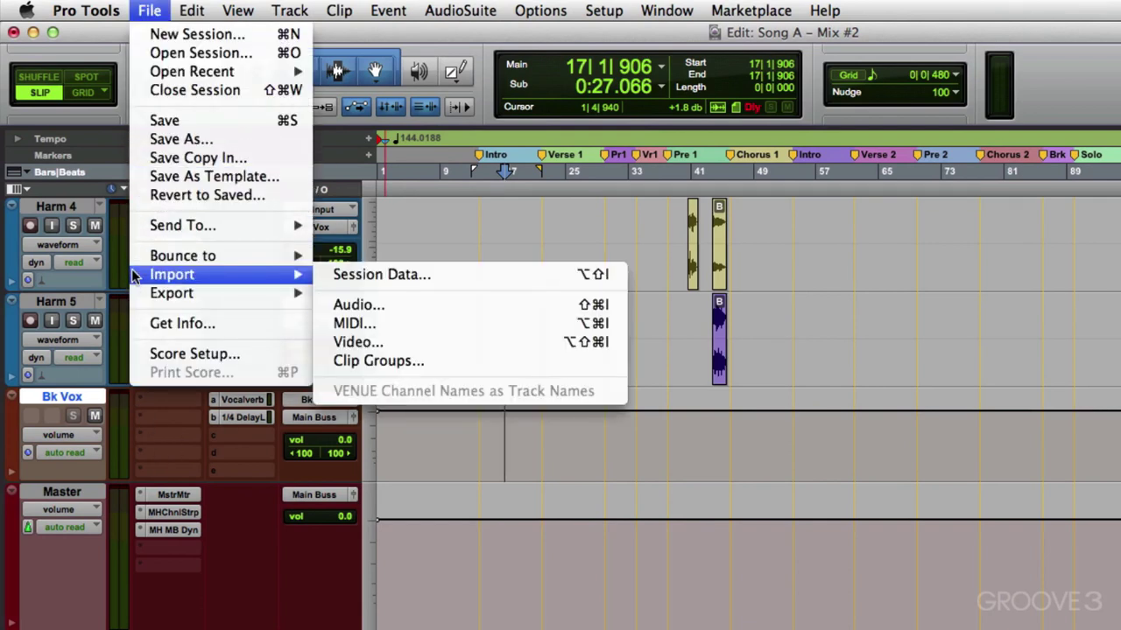
click(325, 271)
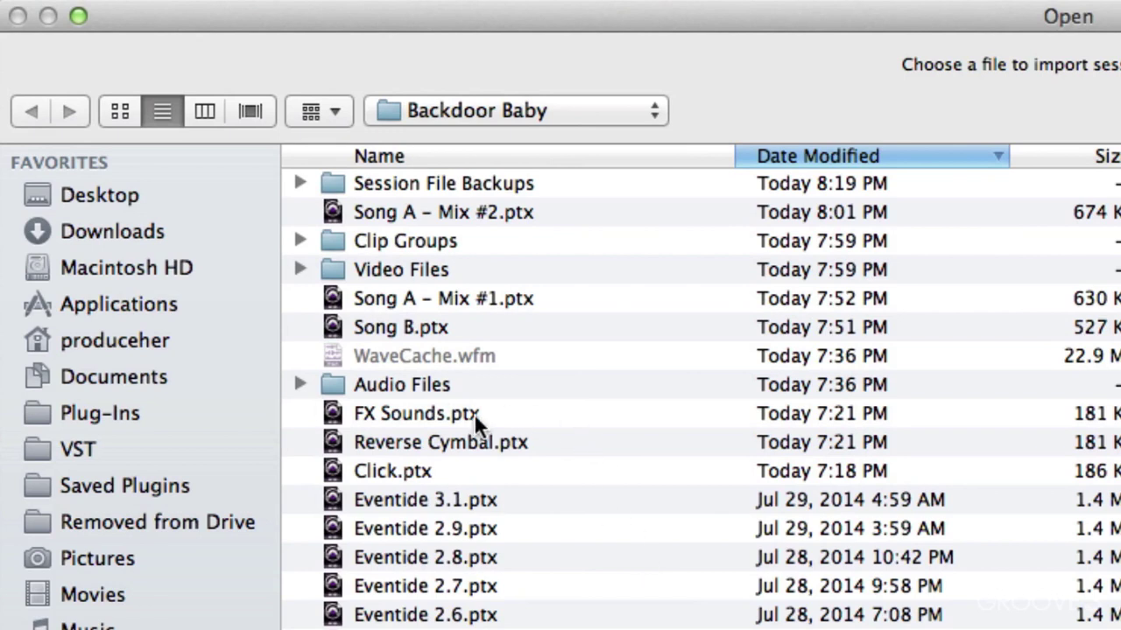
double_click(416, 413)
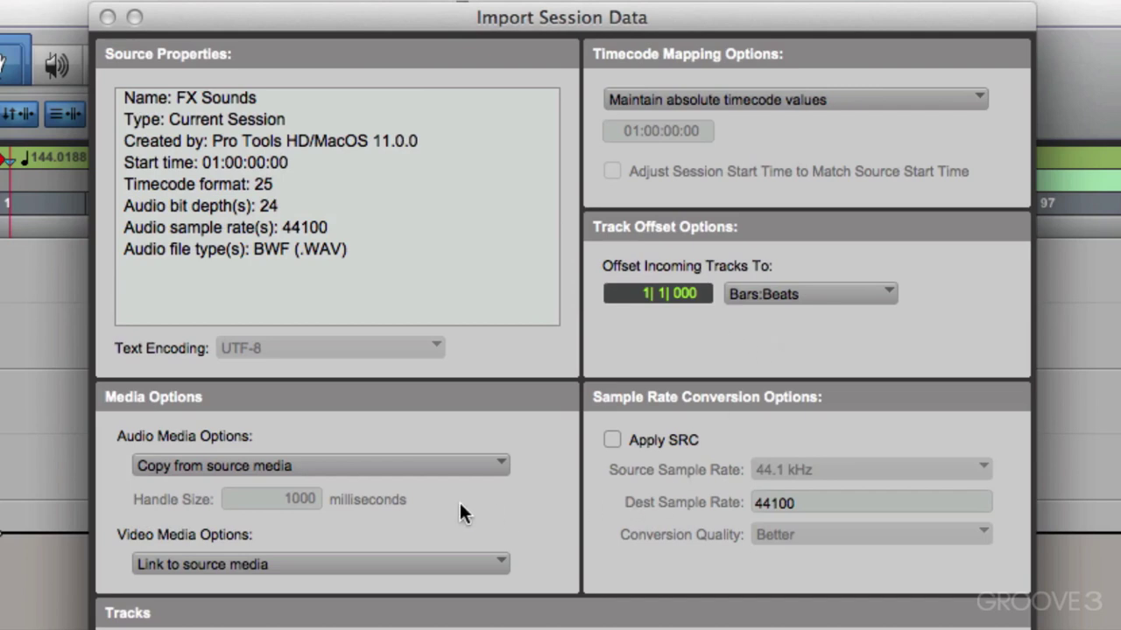
click(421, 466)
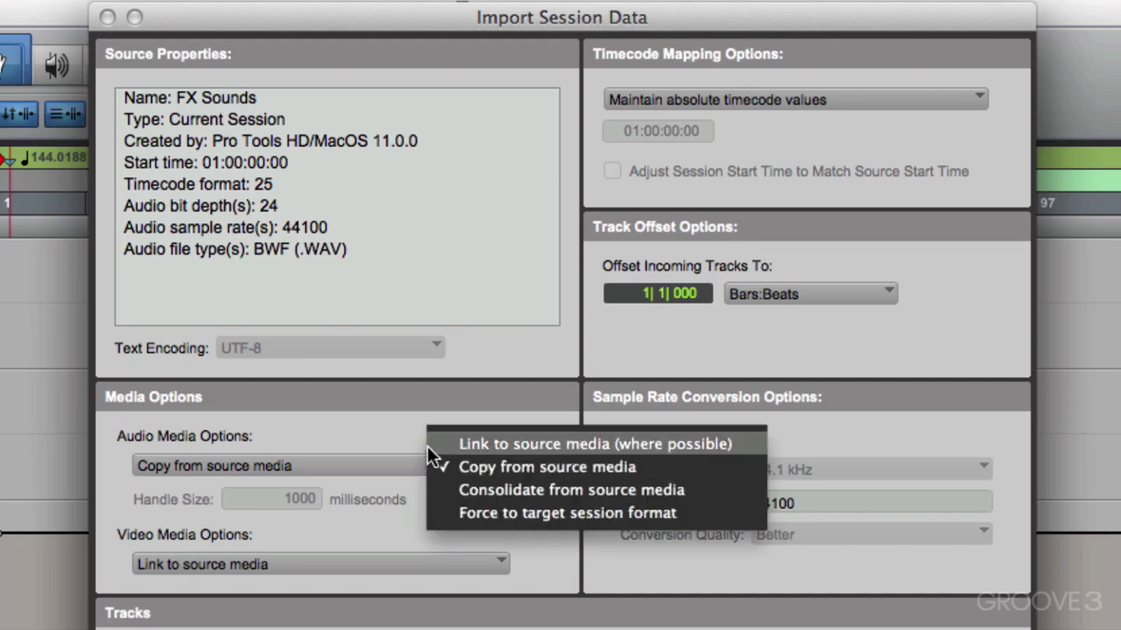
click(433, 445)
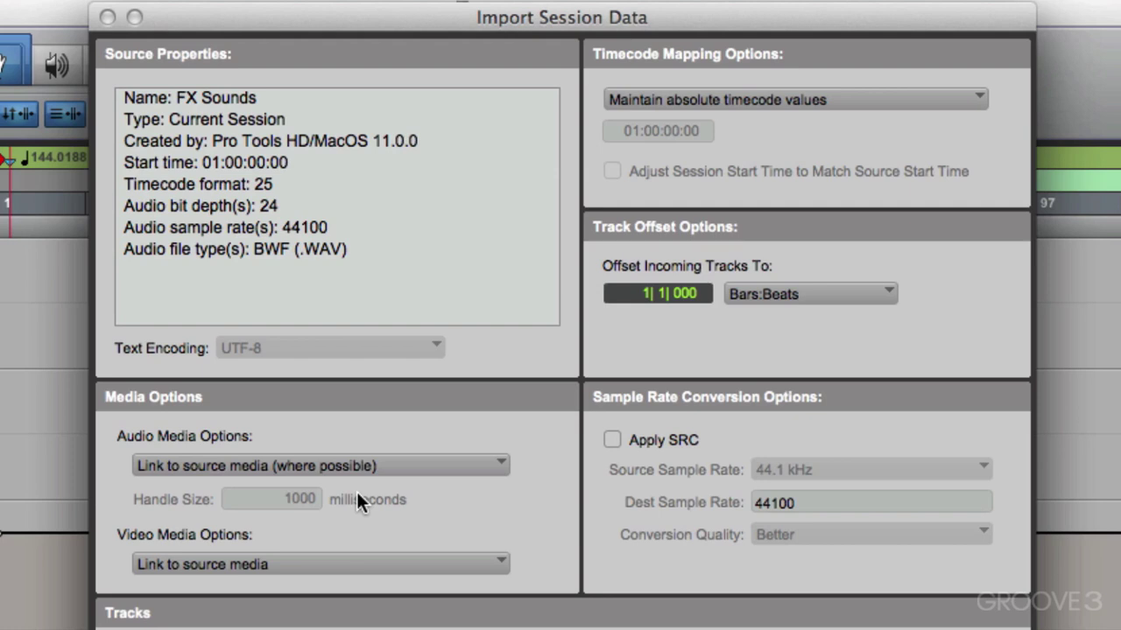
click(434, 473)
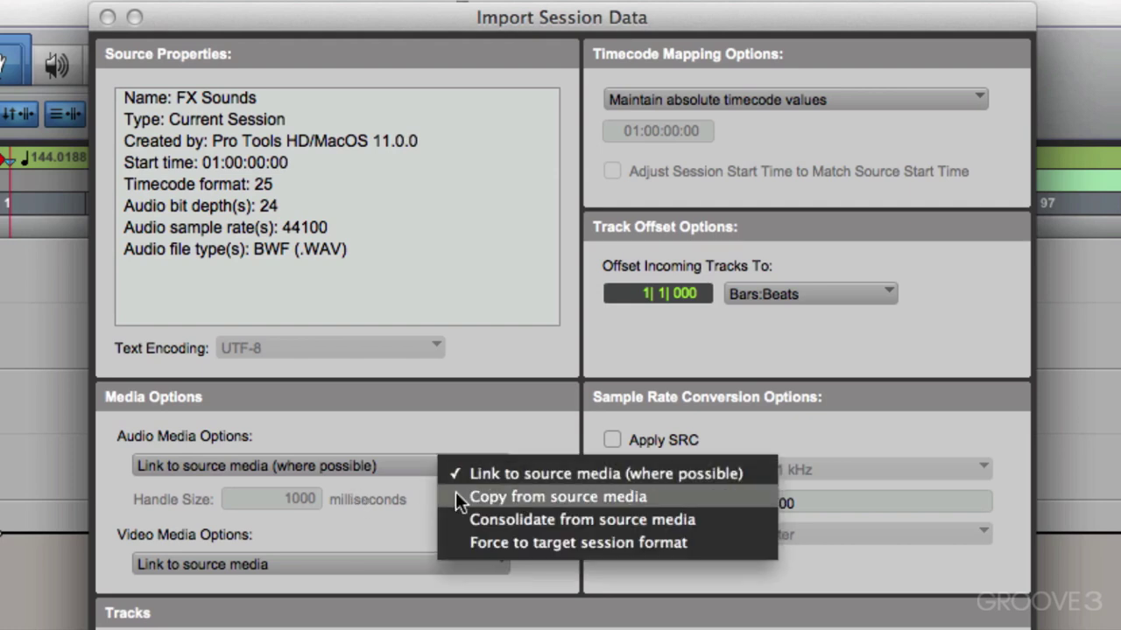
click(457, 497)
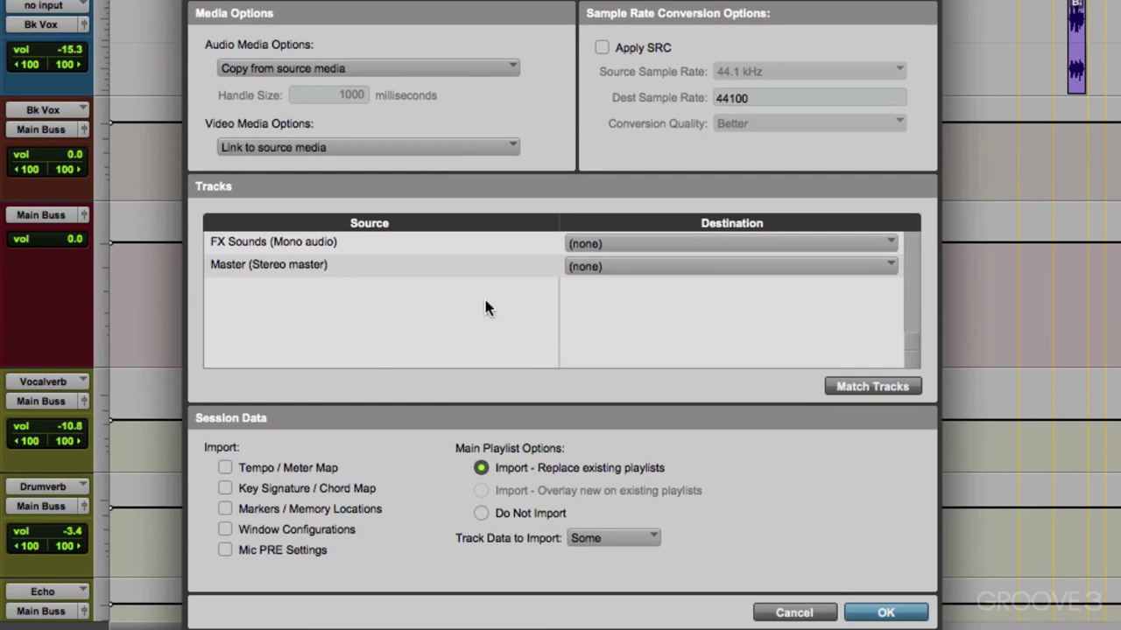
Step: Import FX Sounds as a new track and toggle alternate playlists and clips/media in Track Data
click(382, 244)
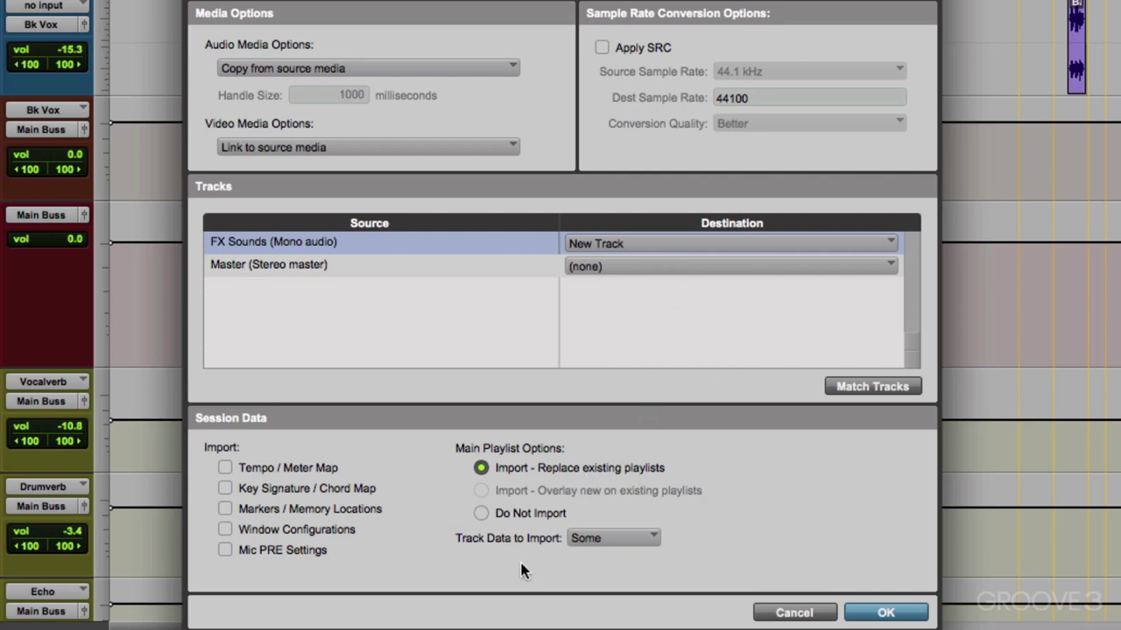
click(594, 539)
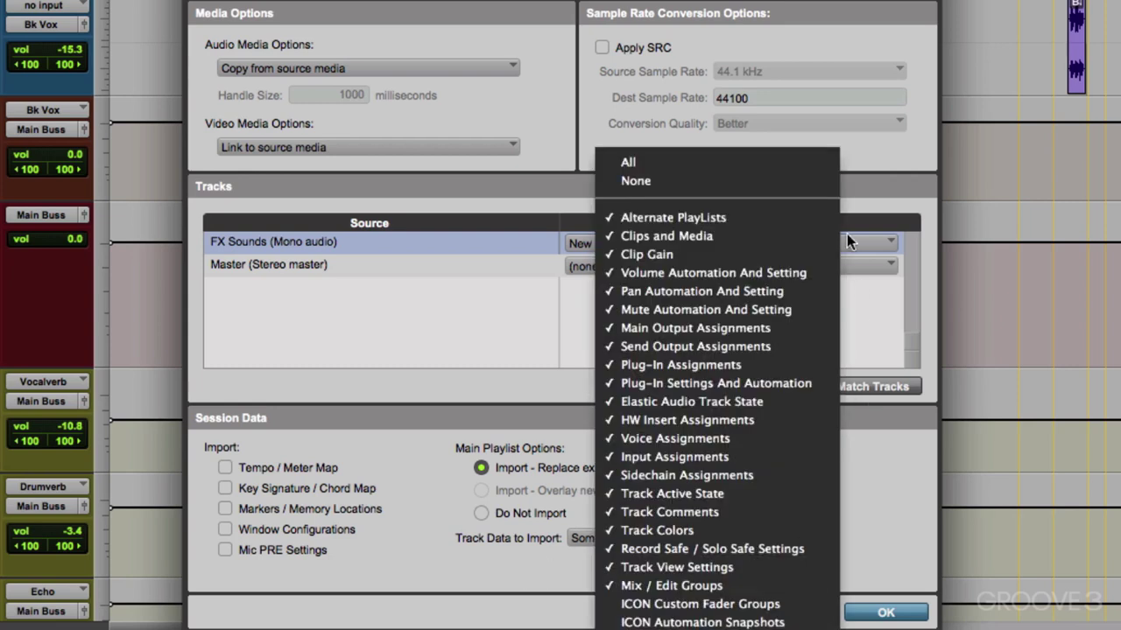
click(784, 220)
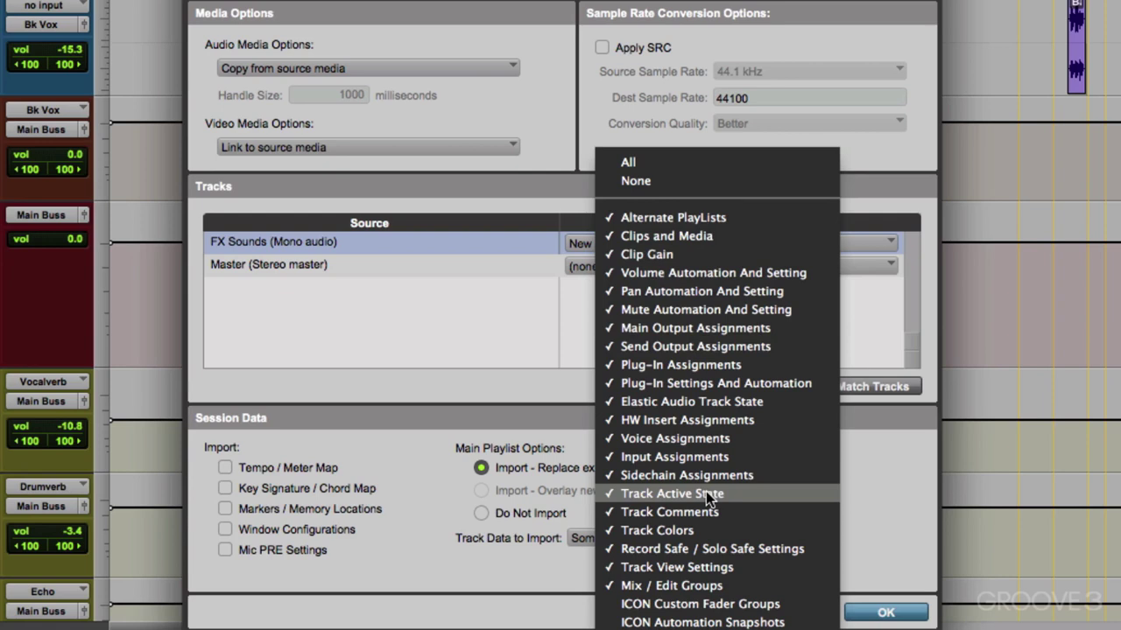
click(729, 235)
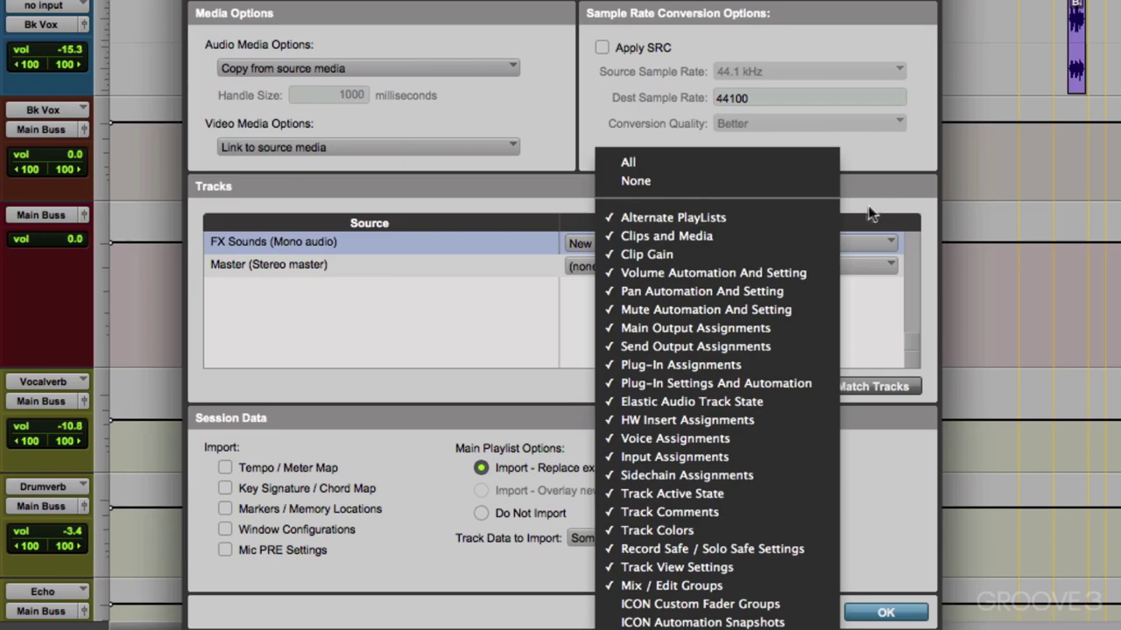
Step: Confirm the import, zoom into bars 1–6, and select the FX Sounds track
click(879, 614)
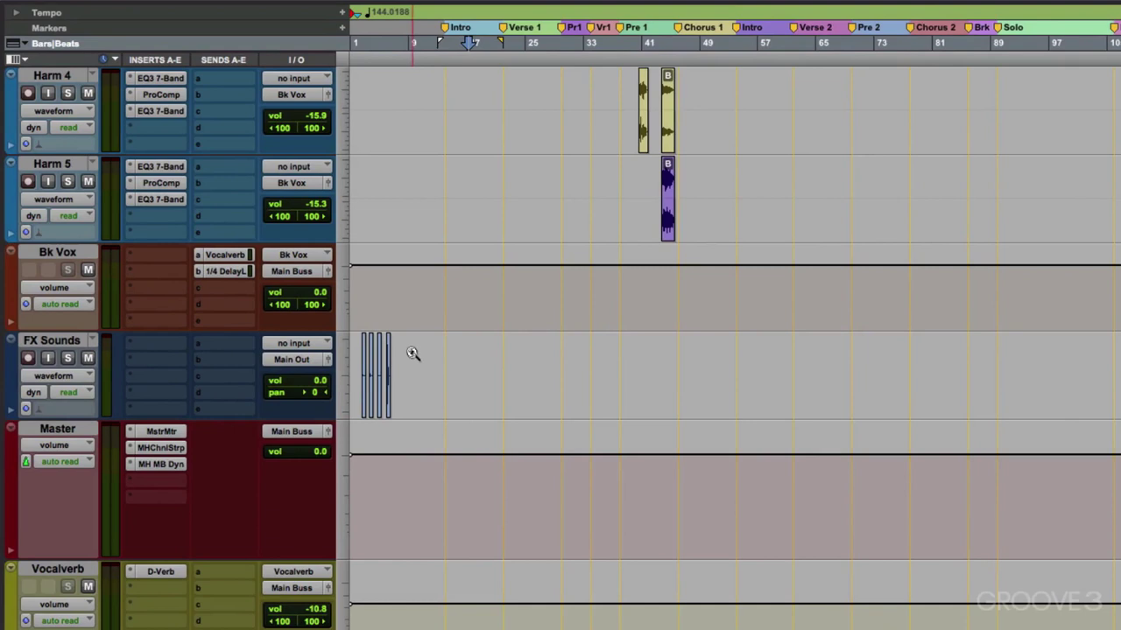
key(super+bracketright)
key(super+bracketright)
key(super+bracketright)
key(super+bracketright)
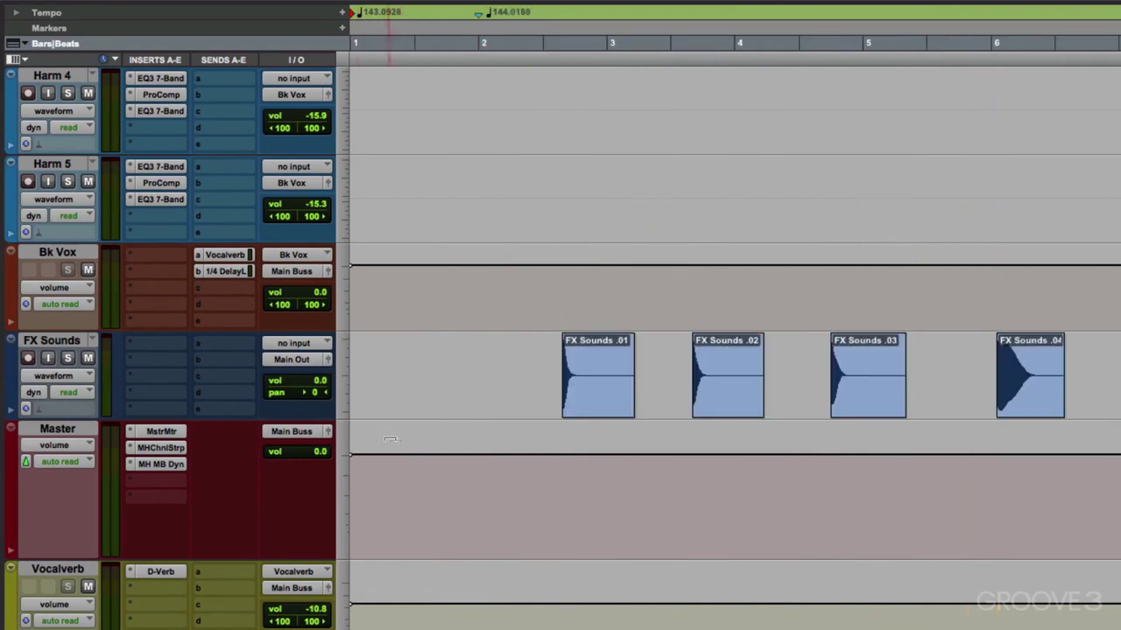
click(530, 365)
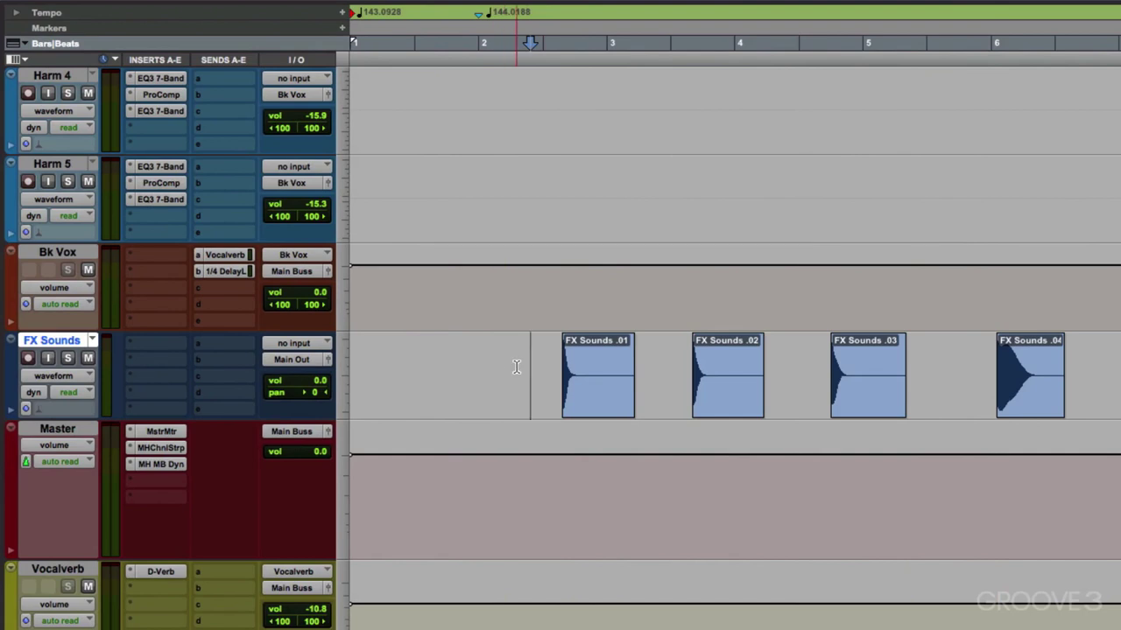
Step: Delete the FX Sounds track
right_click(80, 344)
click(122, 471)
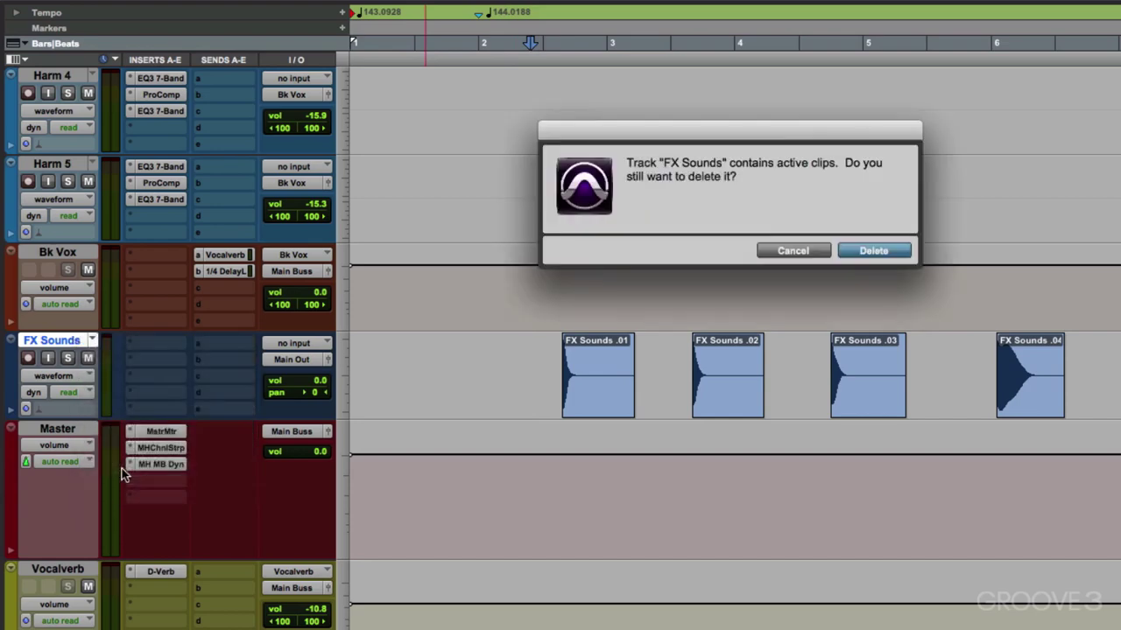
key(Return)
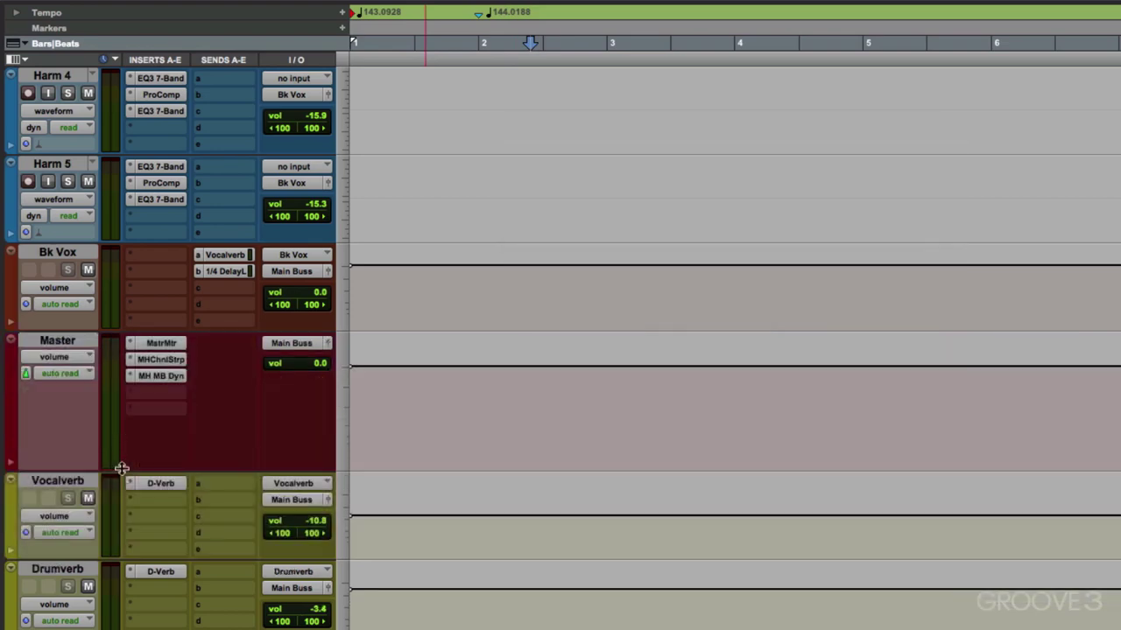
Step: Start a Session Data import from the Click session with Bk Vox selected
click(70, 256)
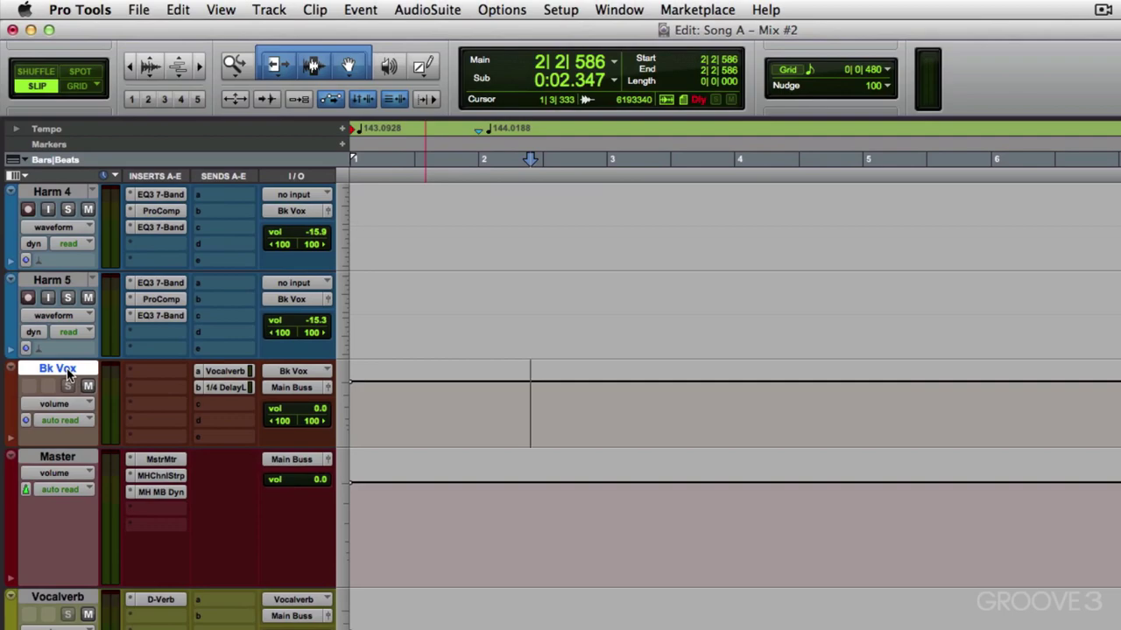
click(142, 9)
mouse_move(130, 256)
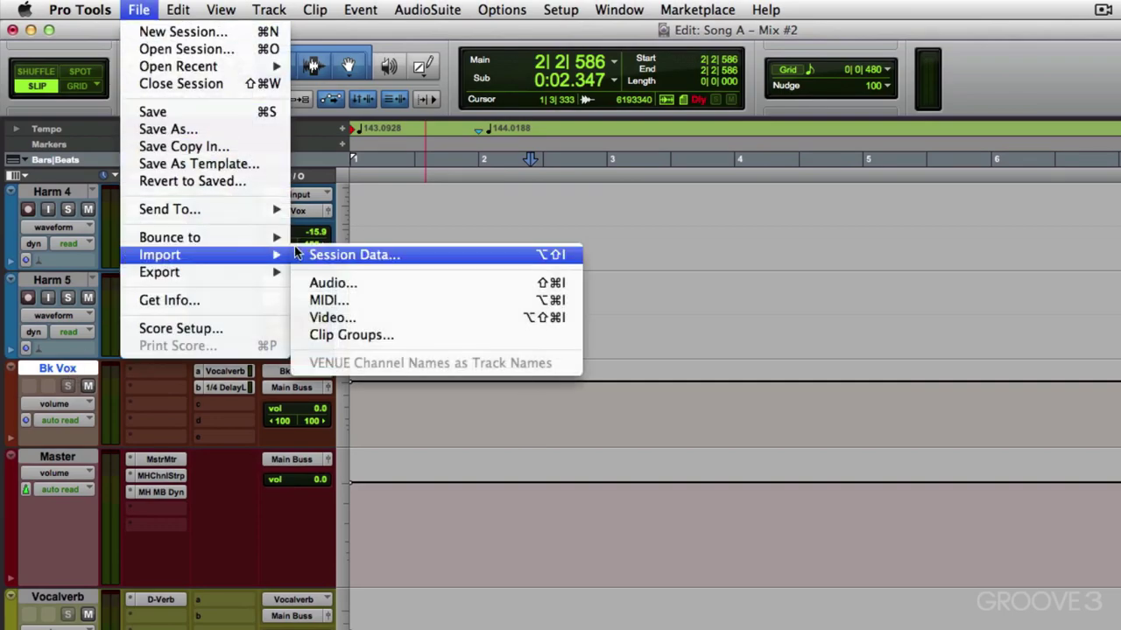
click(300, 254)
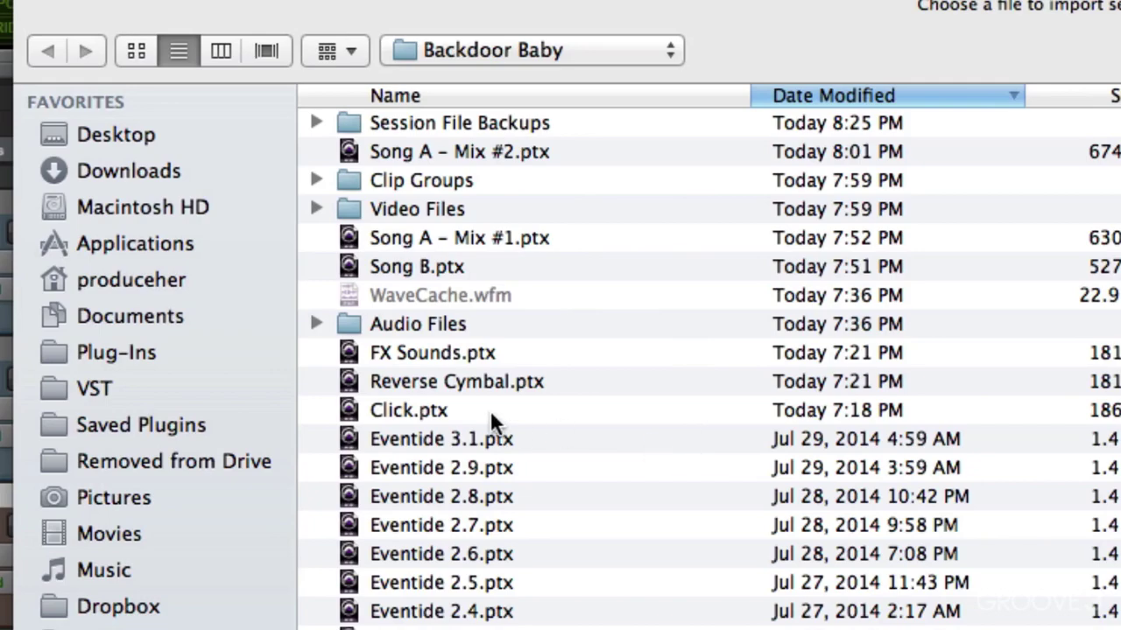
double_click(489, 409)
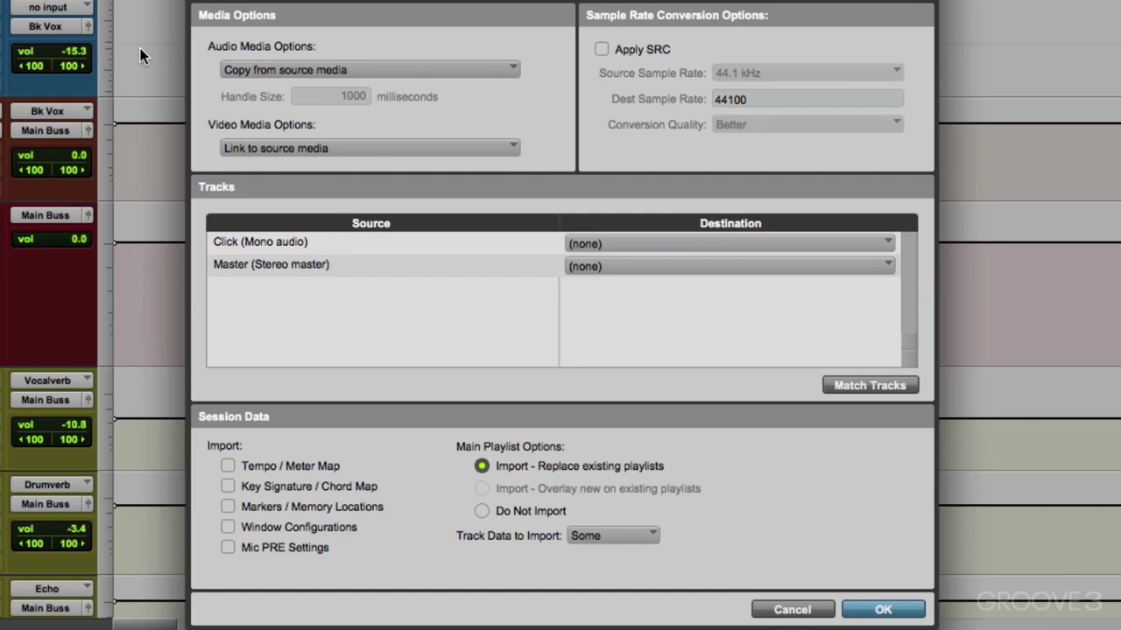
Step: Import Click as a new track with Tempo/Meter Map, excluding markers and key signature
click(331, 243)
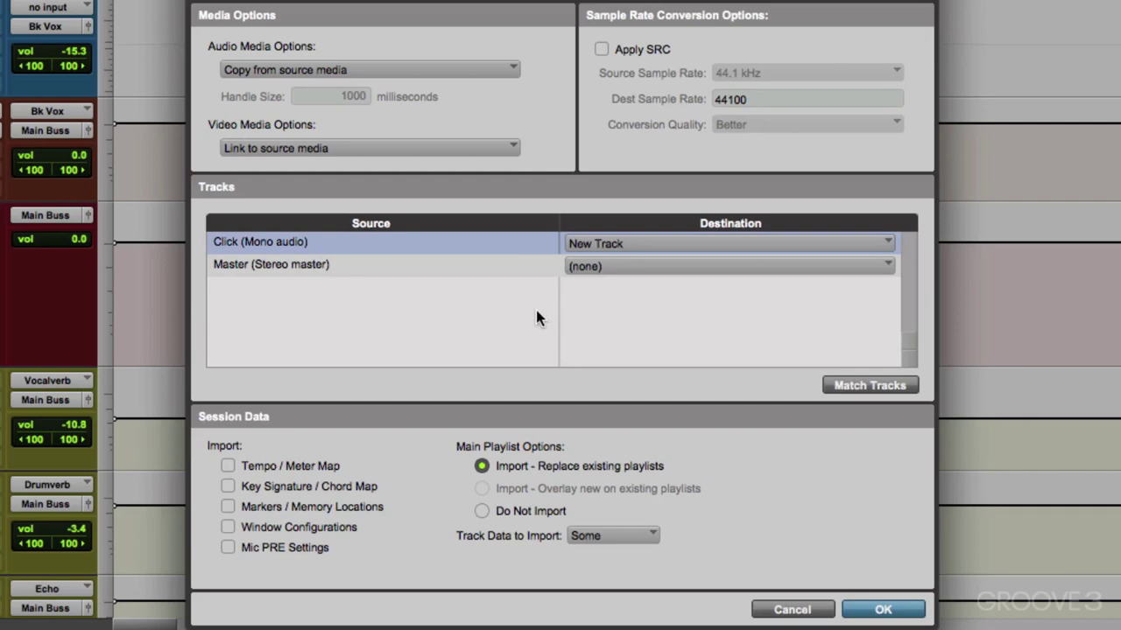
click(227, 469)
click(229, 507)
click(228, 486)
click(865, 611)
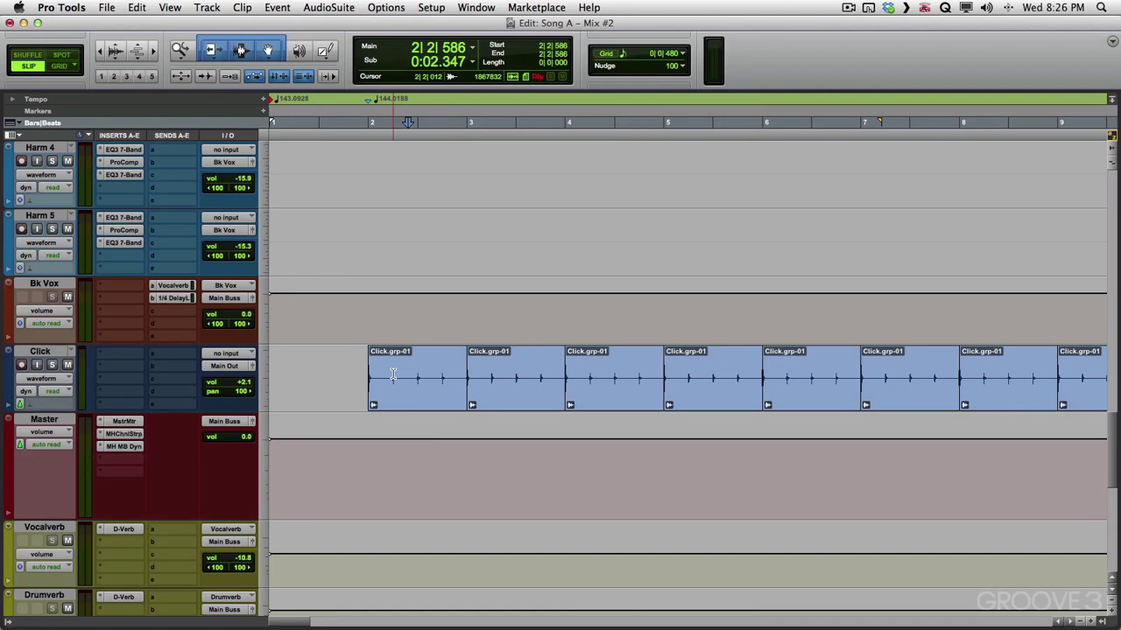
Step: Check the Click track's timebase choices and place the edit position at 1|4|297
click(22, 403)
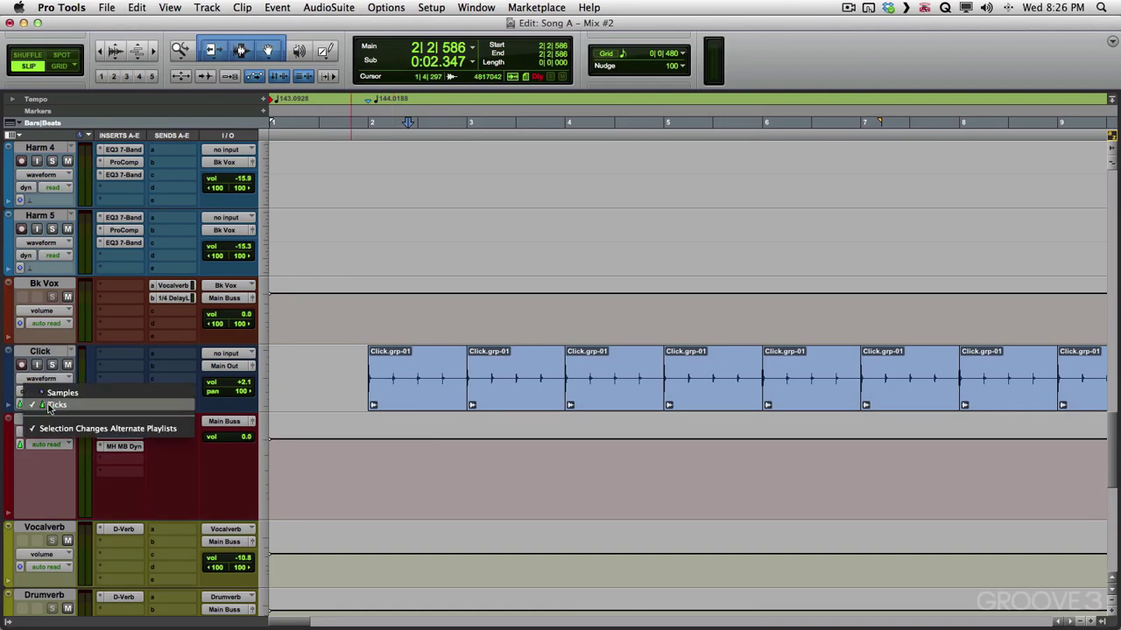
click(102, 374)
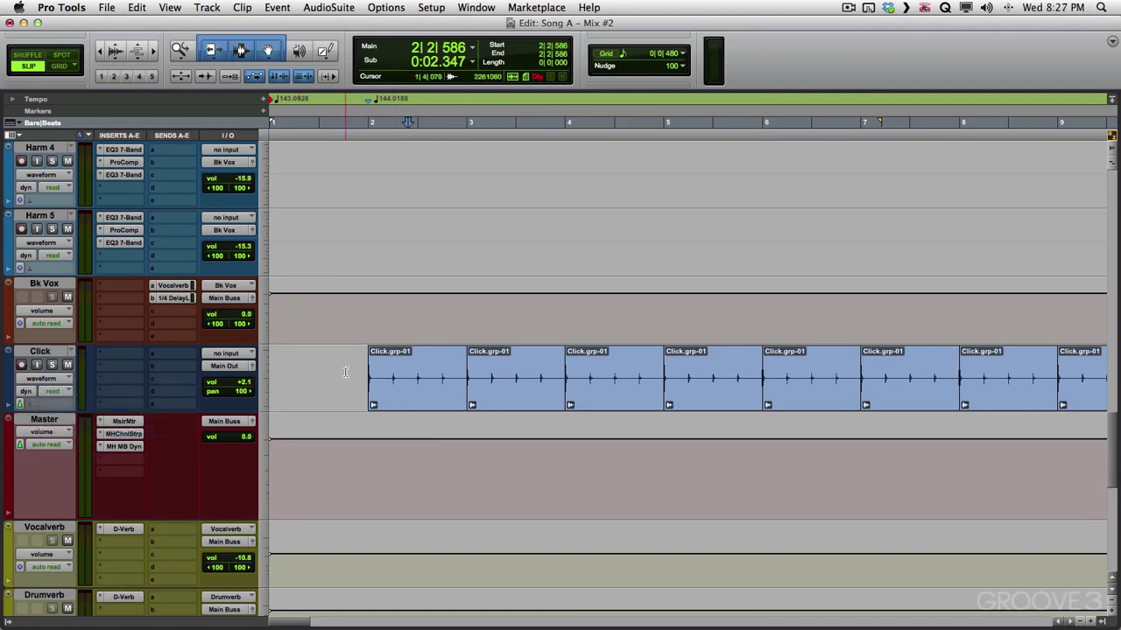
click(345, 372)
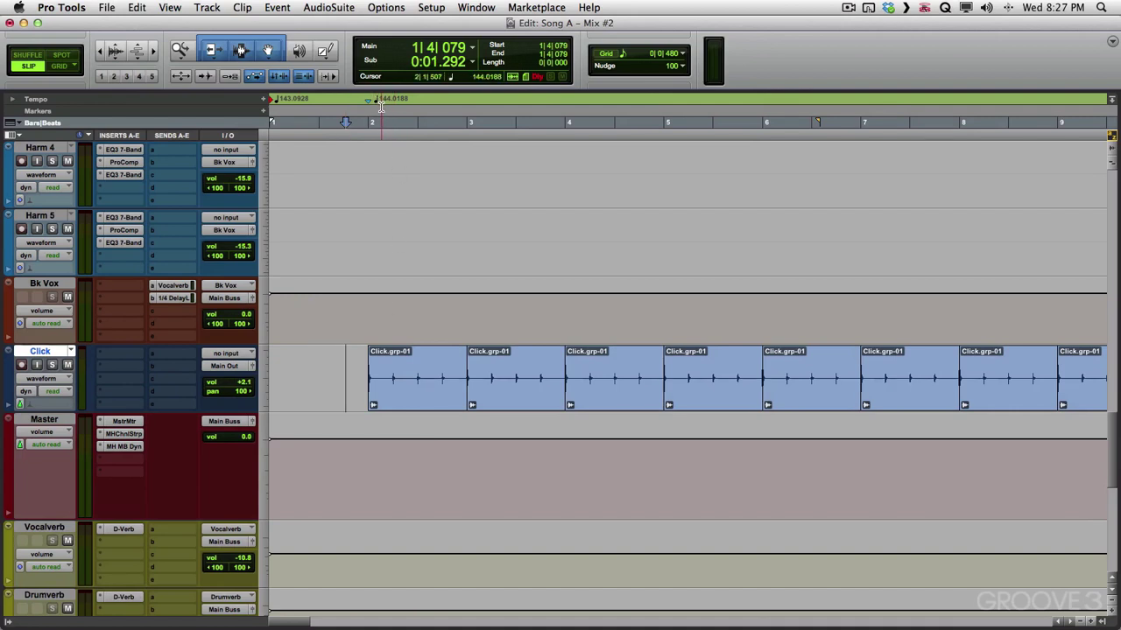
click(350, 366)
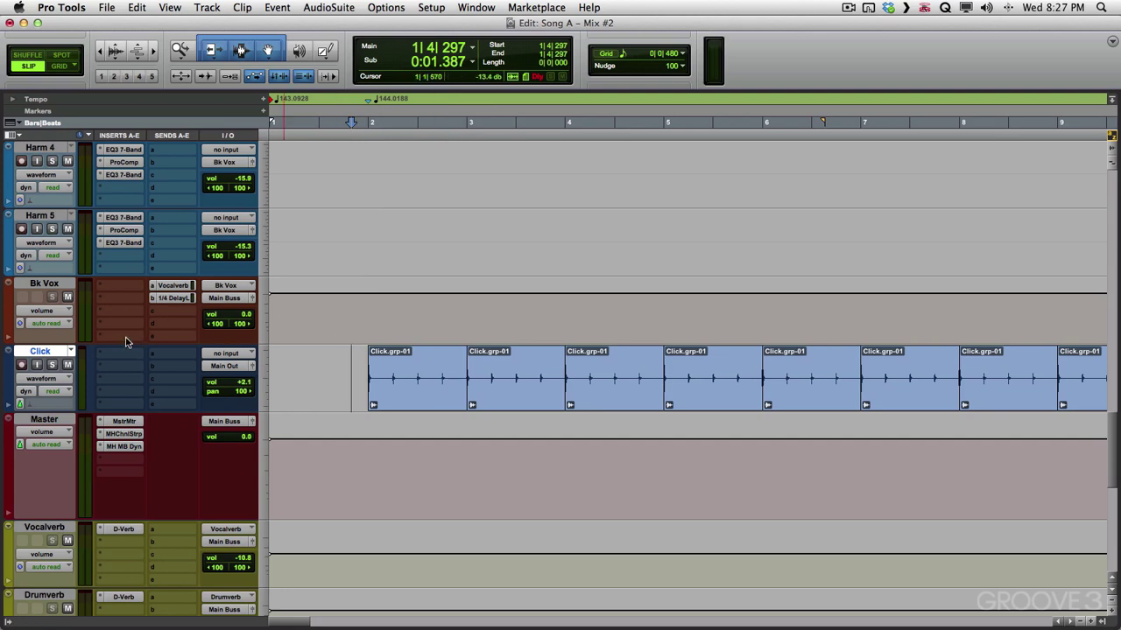
Step: Delete the Click track
right_click(55, 352)
click(97, 454)
key(Return)
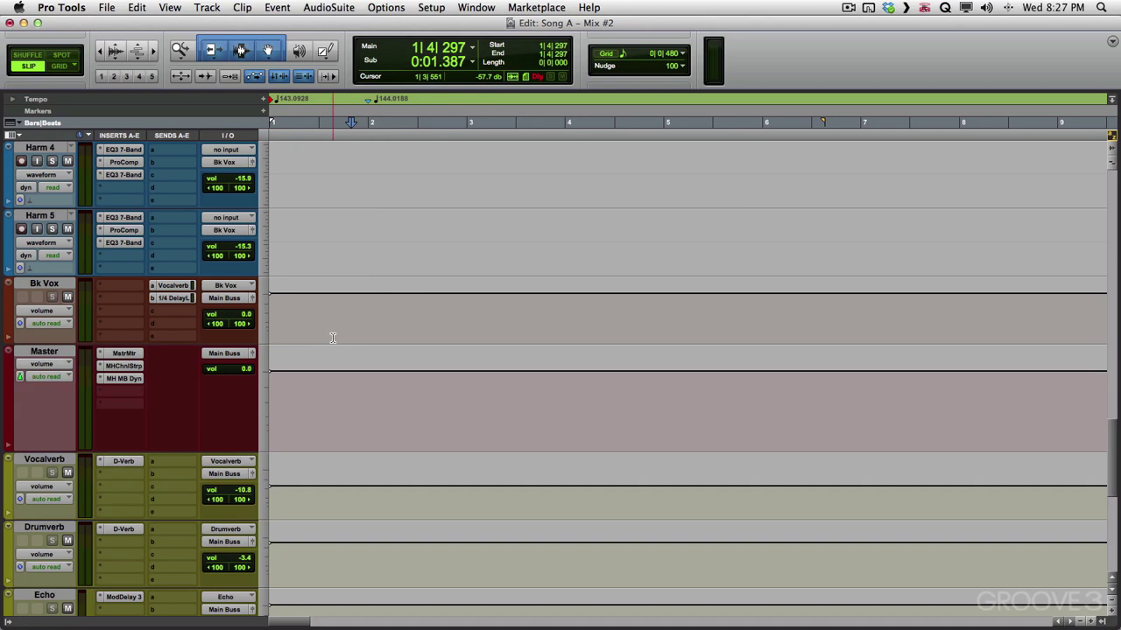
Step: Zoom out to show the whole song with markers, scrolled to the top
key(alt+a)
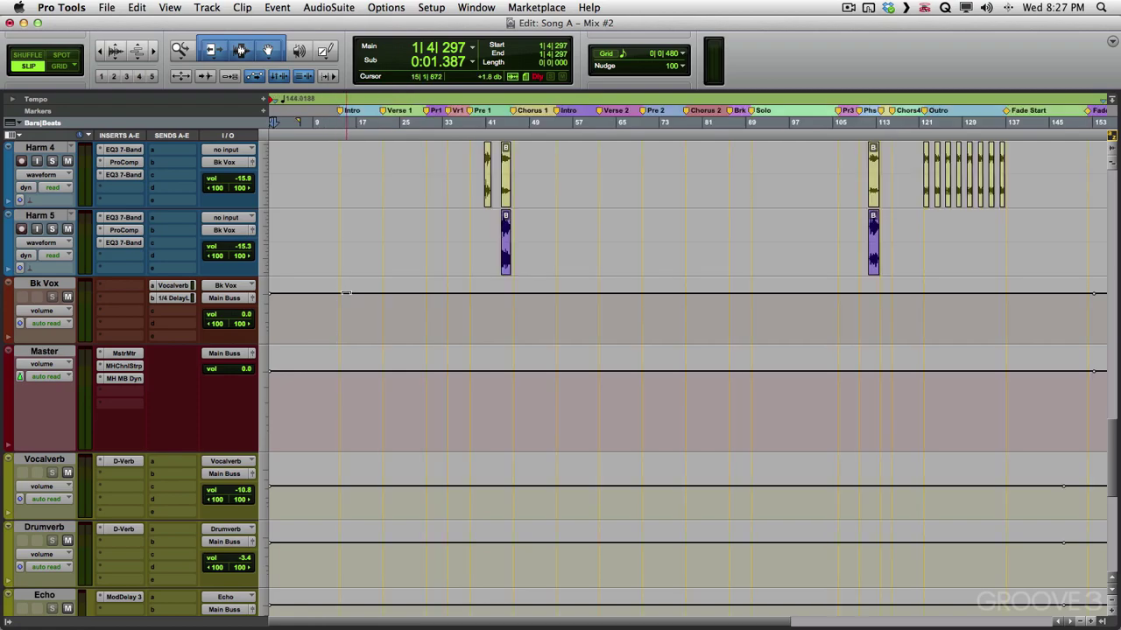
scroll(521, 293, up, 10)
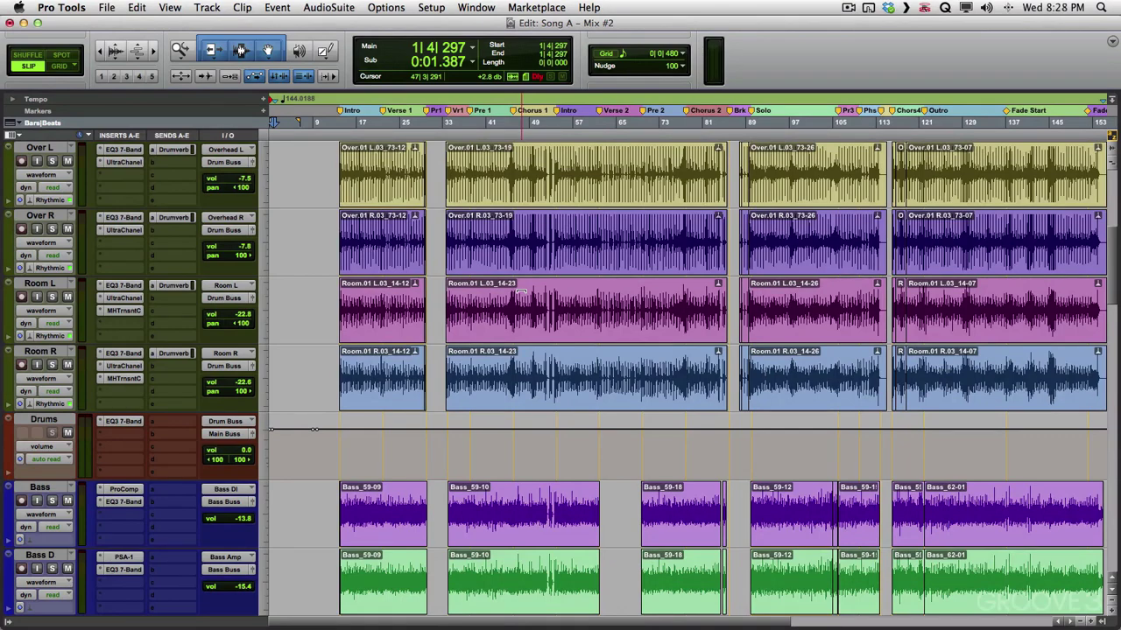
scroll(543, 357, up, 5)
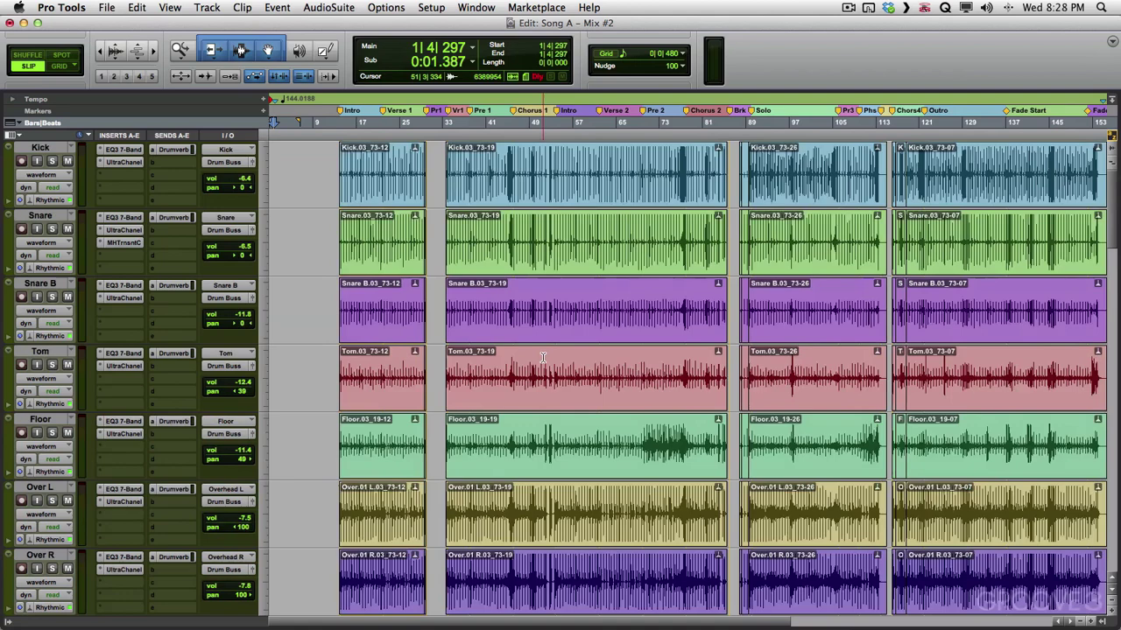
scroll(543, 357, right, 2)
scroll(543, 358, left, 2)
Step: Save the Song A – Mix #2 session
click(106, 7)
click(114, 85)
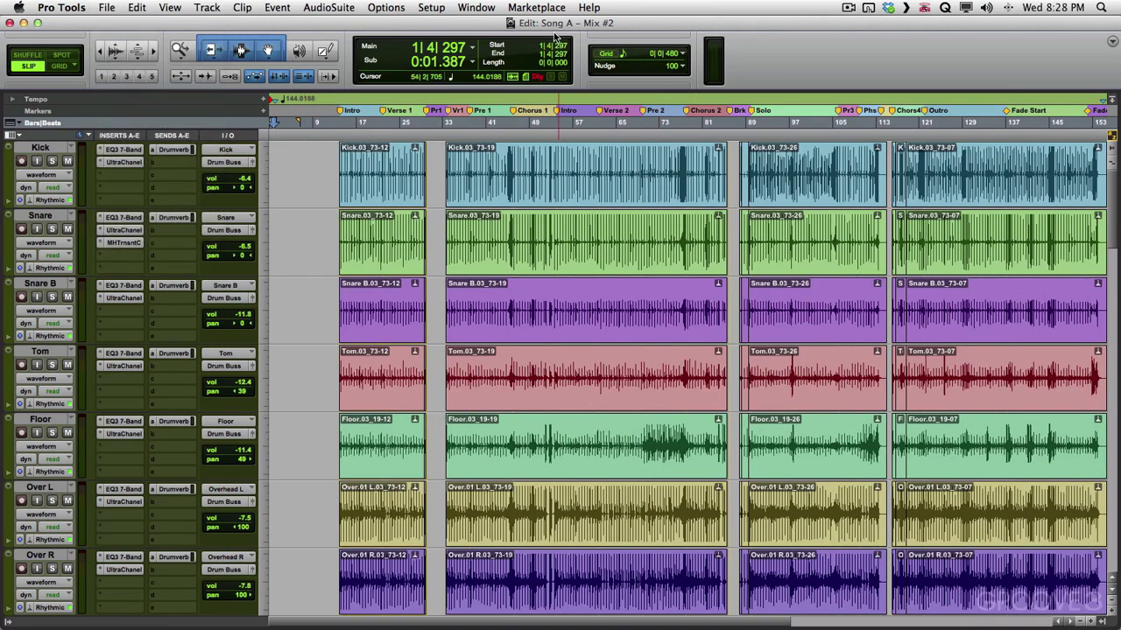
click(98, 9)
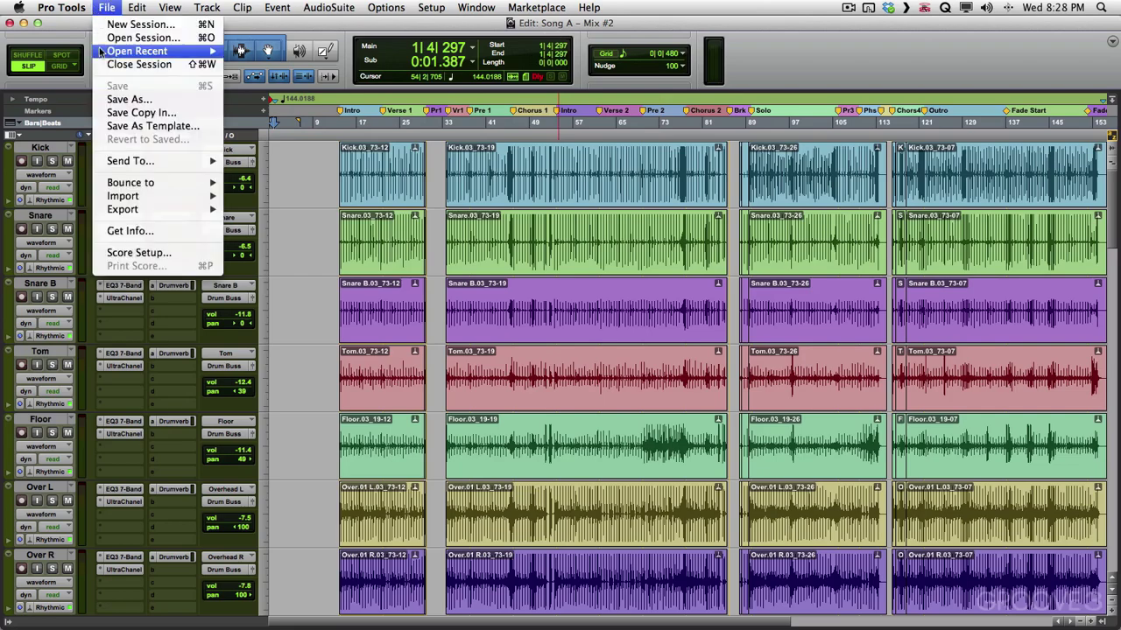
Step: Open Song B from recent sessions, view its mixer, then return to the Edit window
mouse_move(100, 53)
click(262, 64)
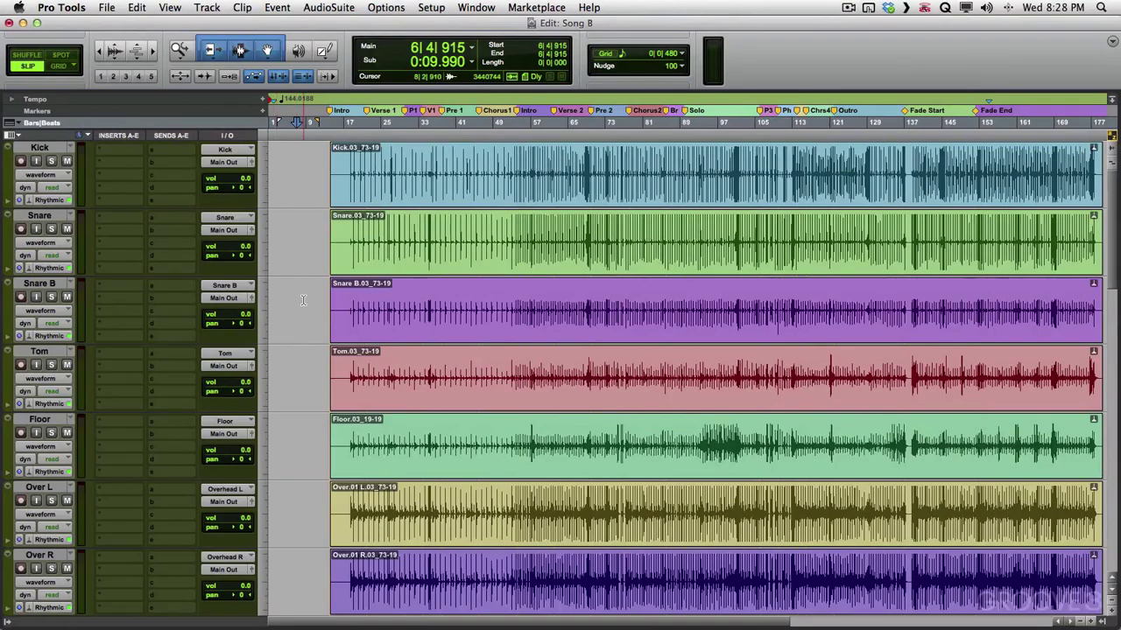
scroll(303, 301, down, 10)
scroll(302, 300, down, 4)
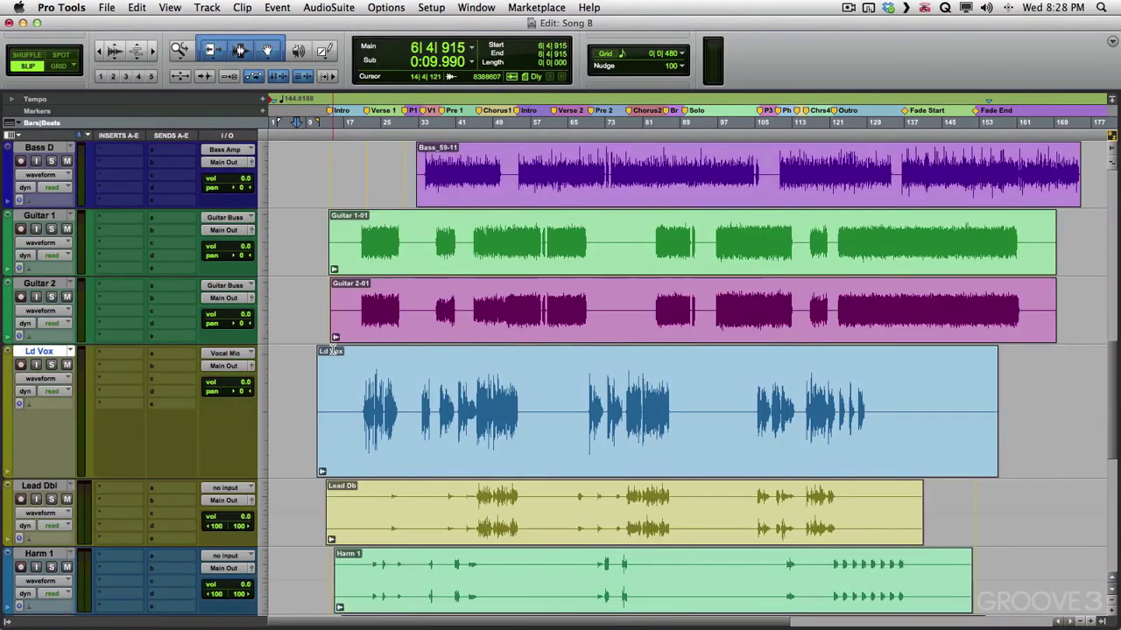
scroll(332, 350, down, 8)
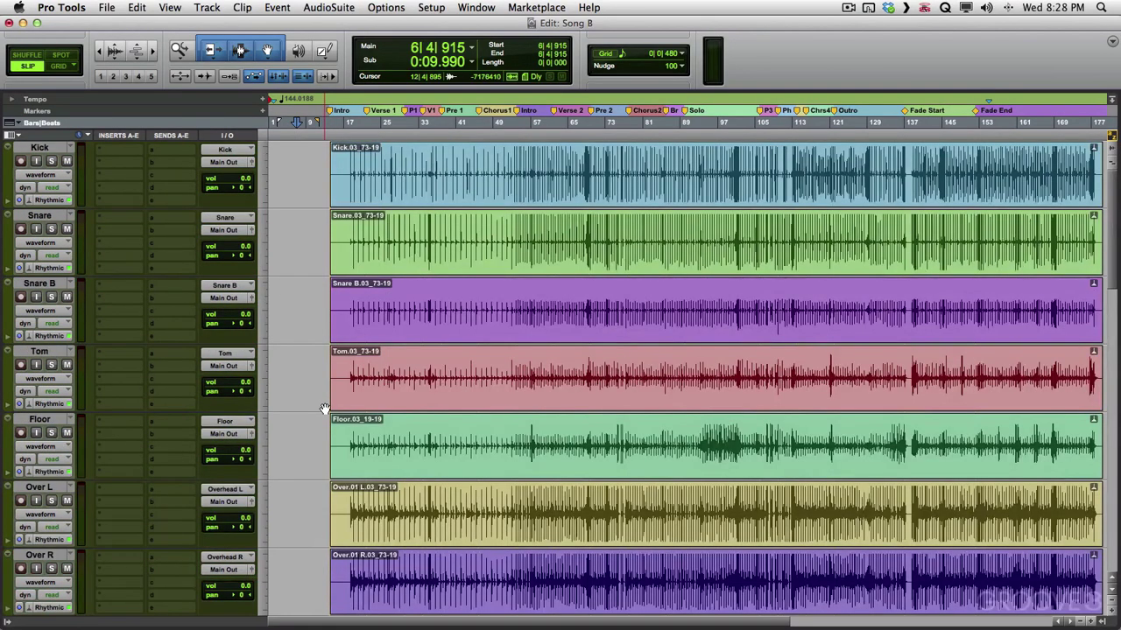
scroll(324, 400, down, 4)
key(super+equal)
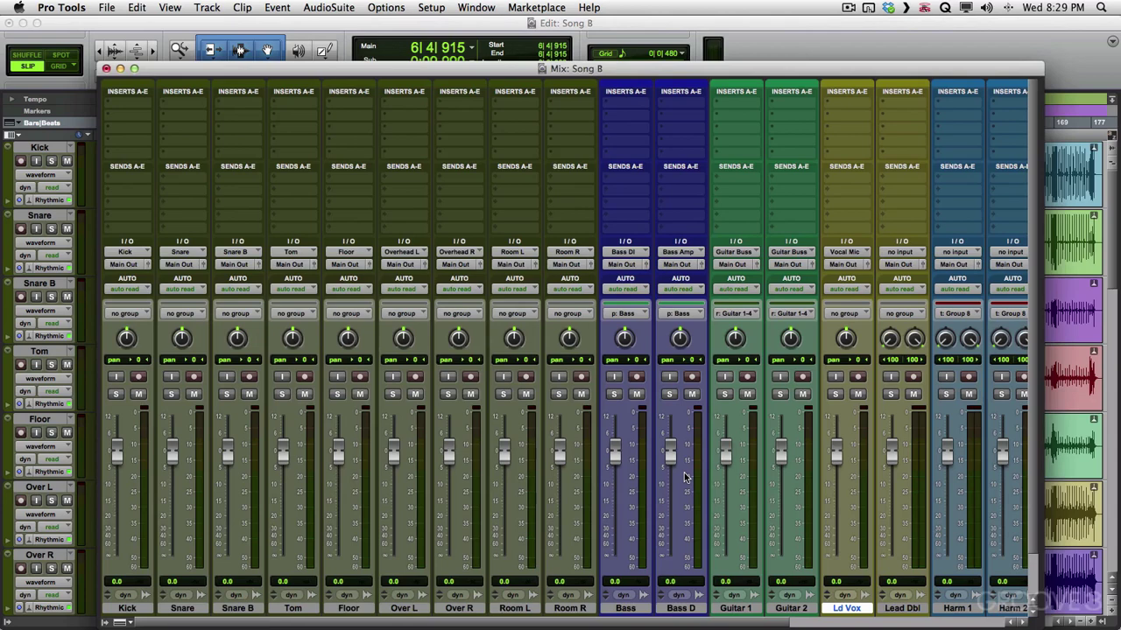
key(super+equal)
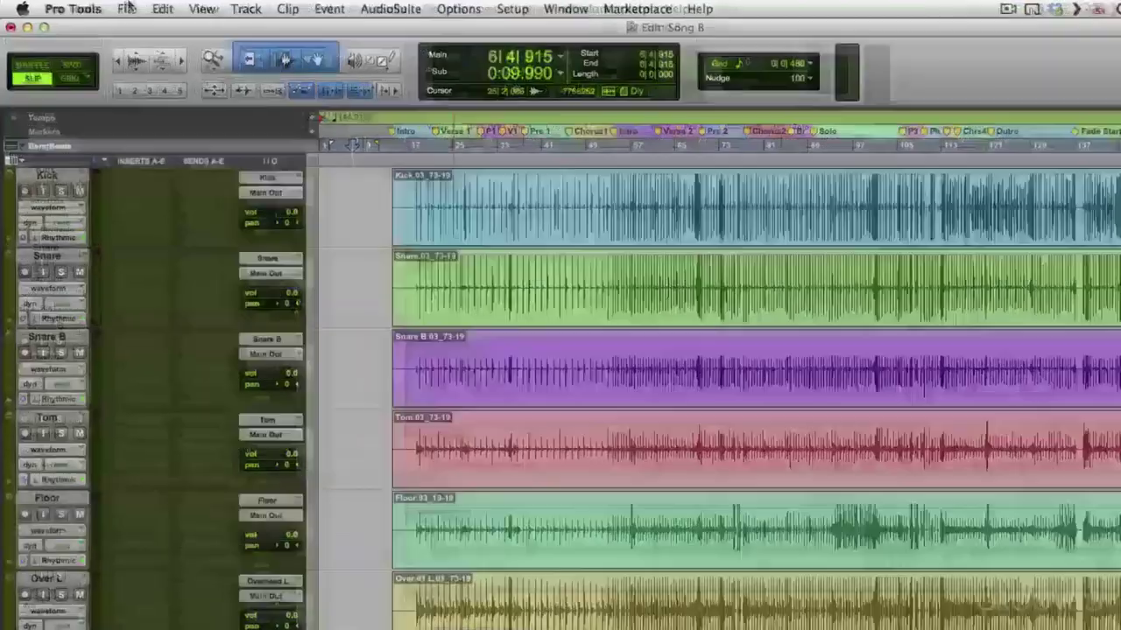
Step: Begin a Session Data import into Song B from Song A – Mix #2.ptx
click(106, 7)
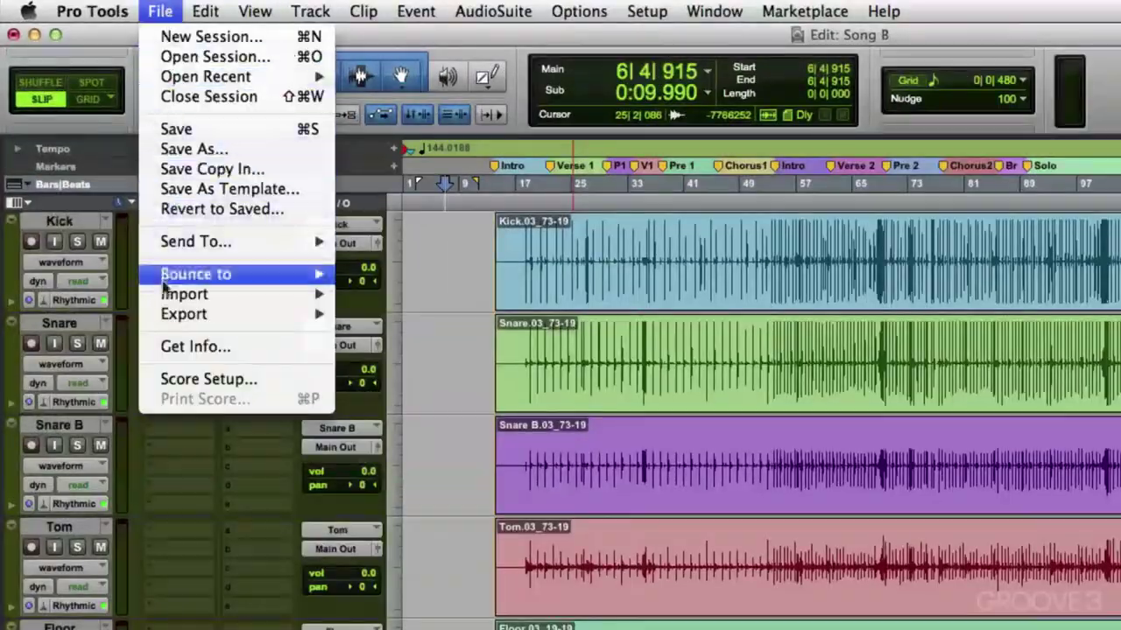
mouse_move(109, 197)
click(370, 298)
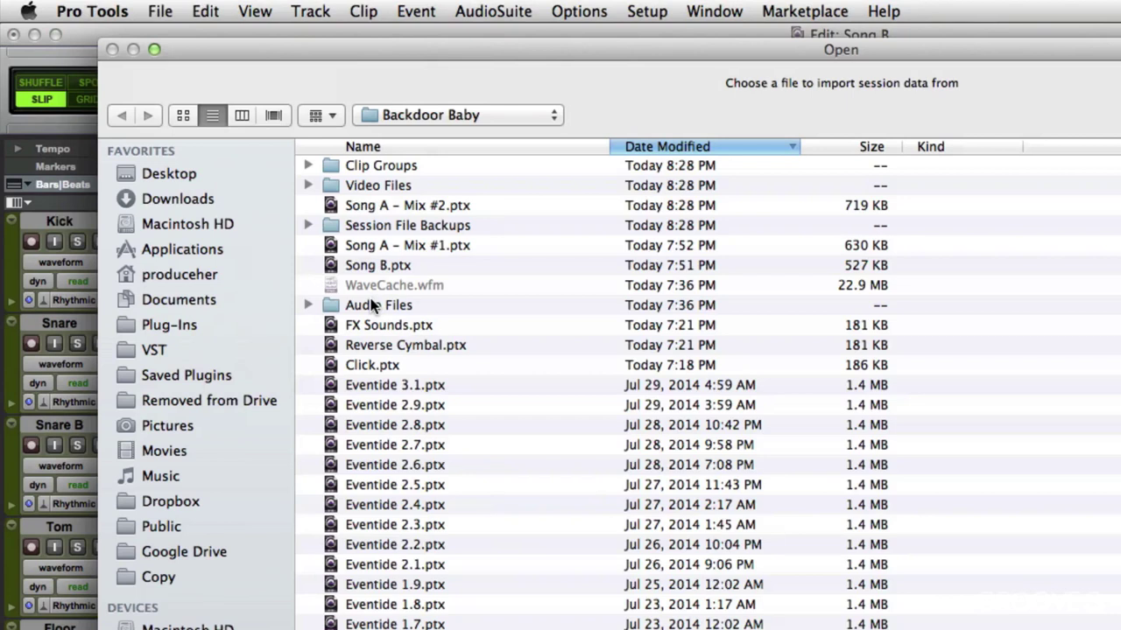
double_click(455, 205)
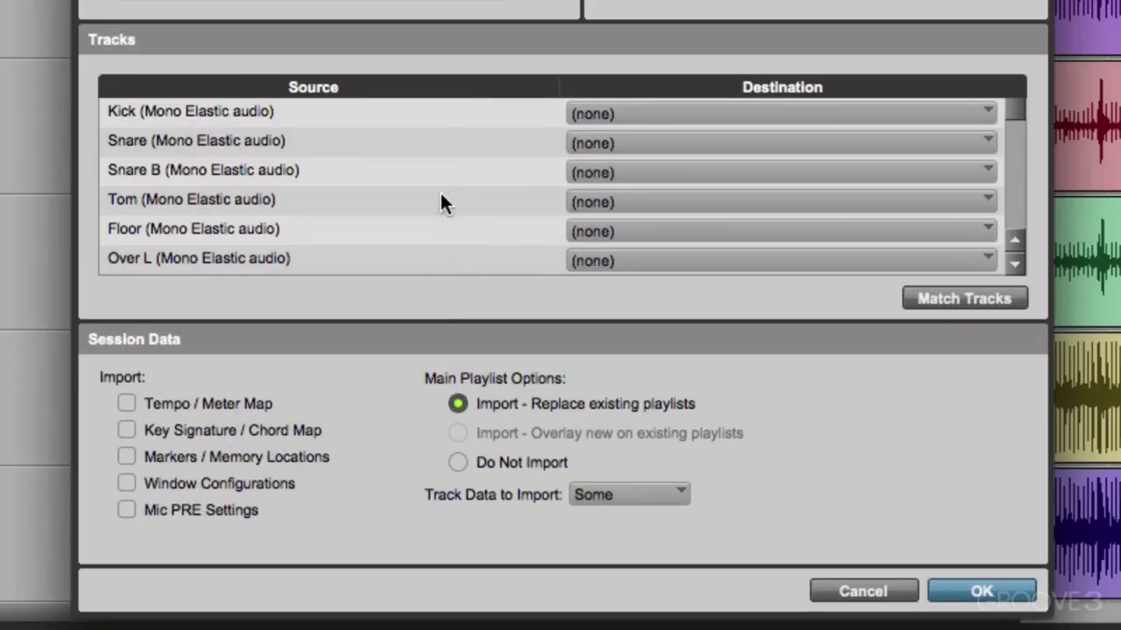
Step: Use Match Tracks to pair each source track with its same-named Song B track
click(385, 115)
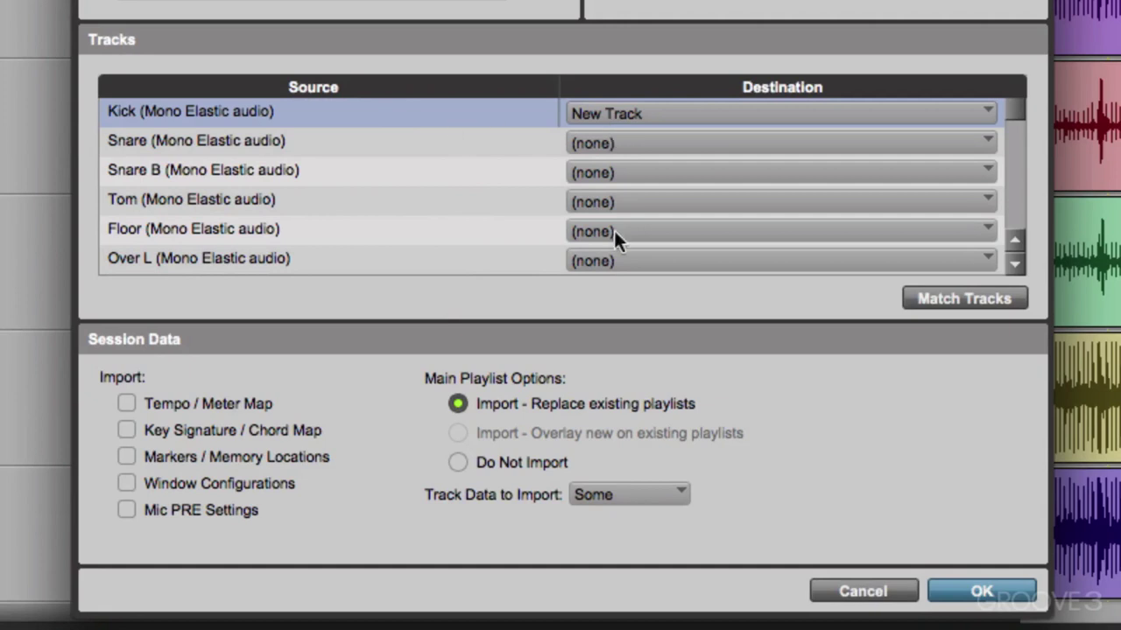
click(957, 302)
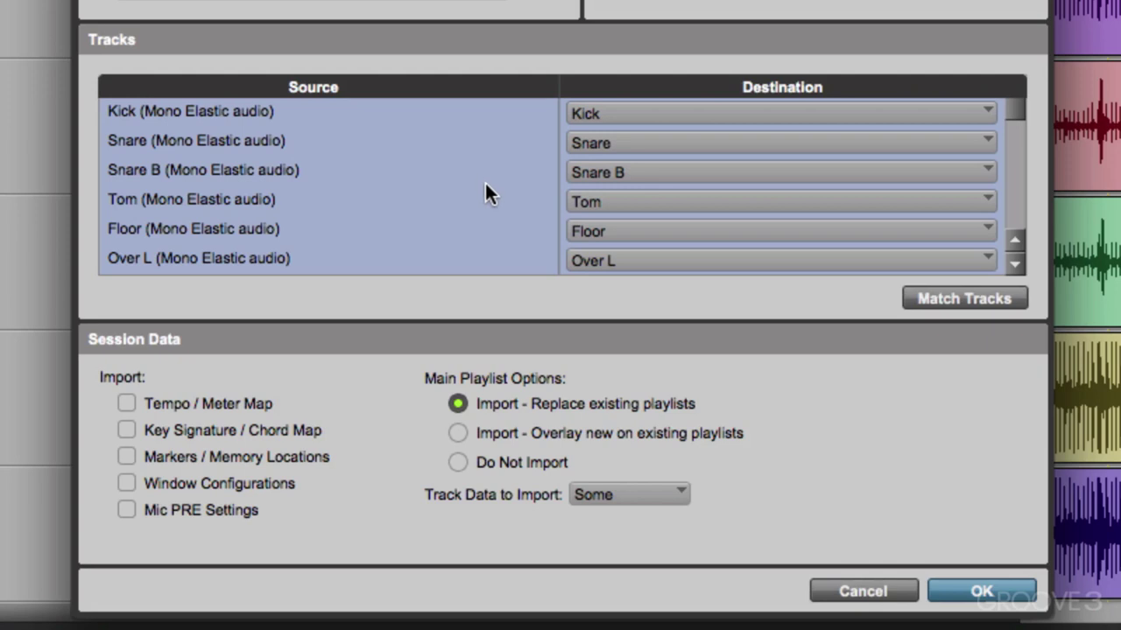
scroll(485, 175, down, 8)
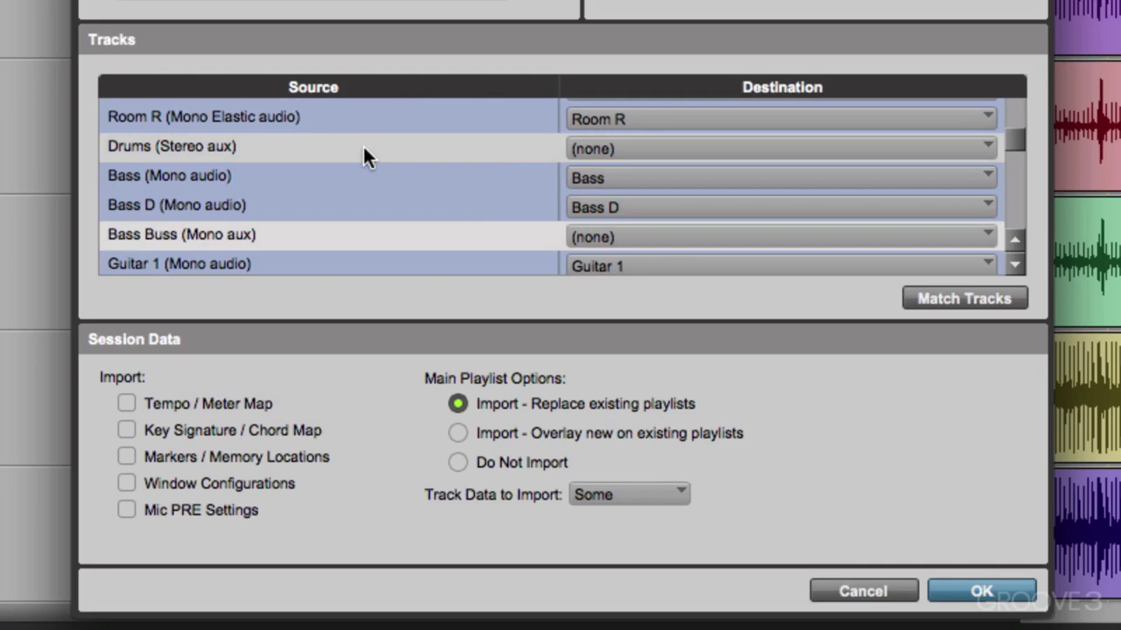
Step: Set Drums, Bass Buss, Guitars, Bk Vox and Vocalverb through Long Delay to New Track
click(253, 145)
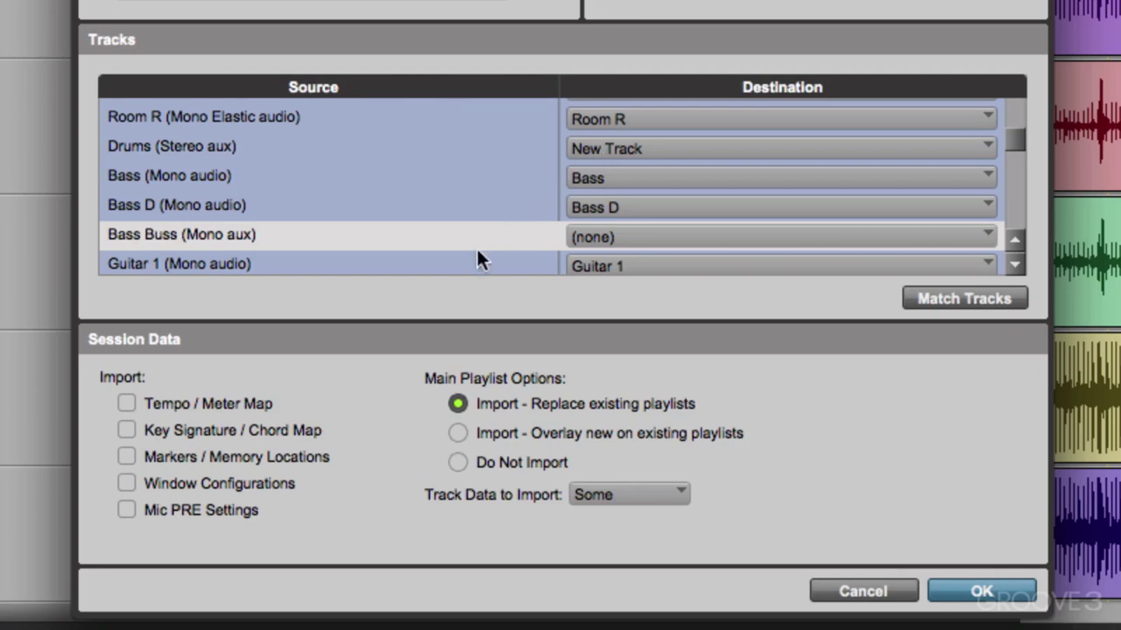
click(334, 234)
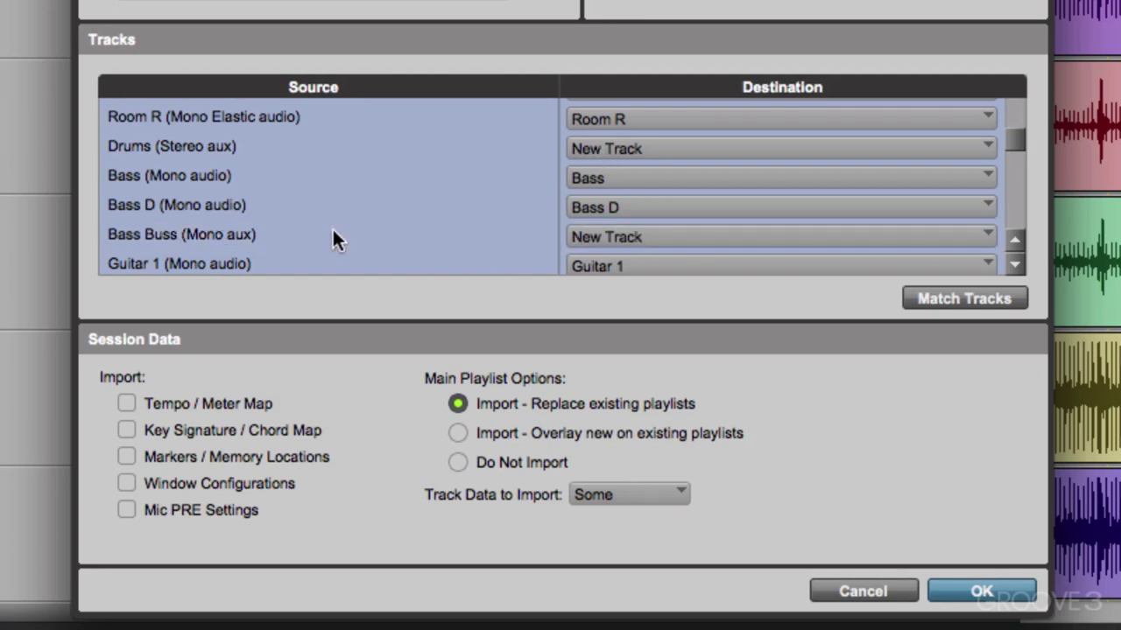
scroll(390, 196, down, 5)
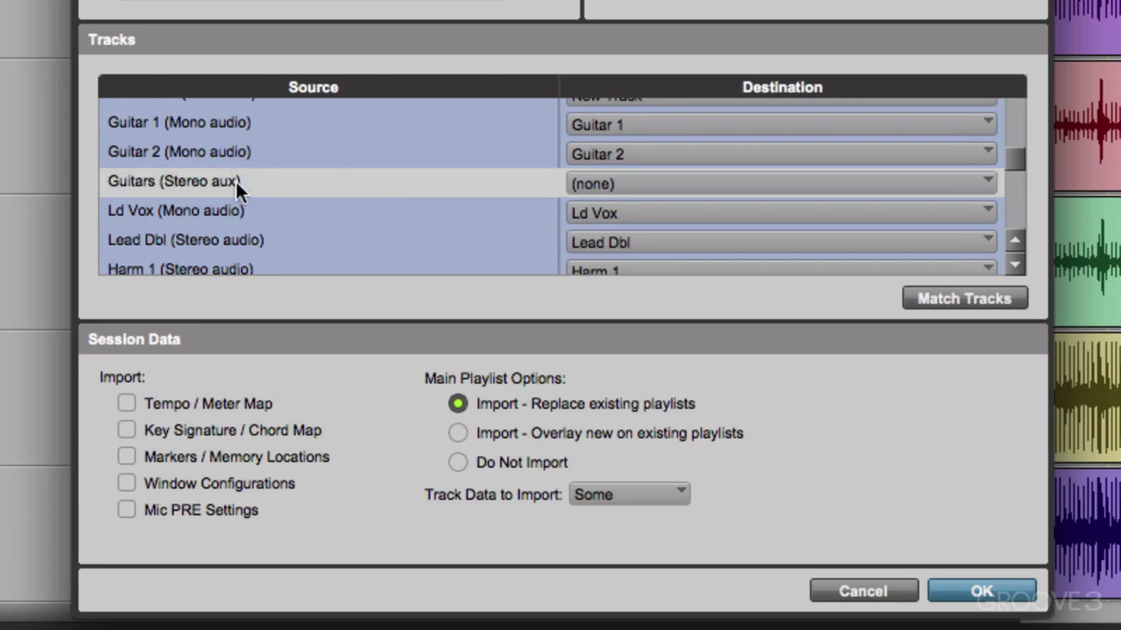
click(236, 179)
scroll(385, 206, down, 8)
click(345, 183)
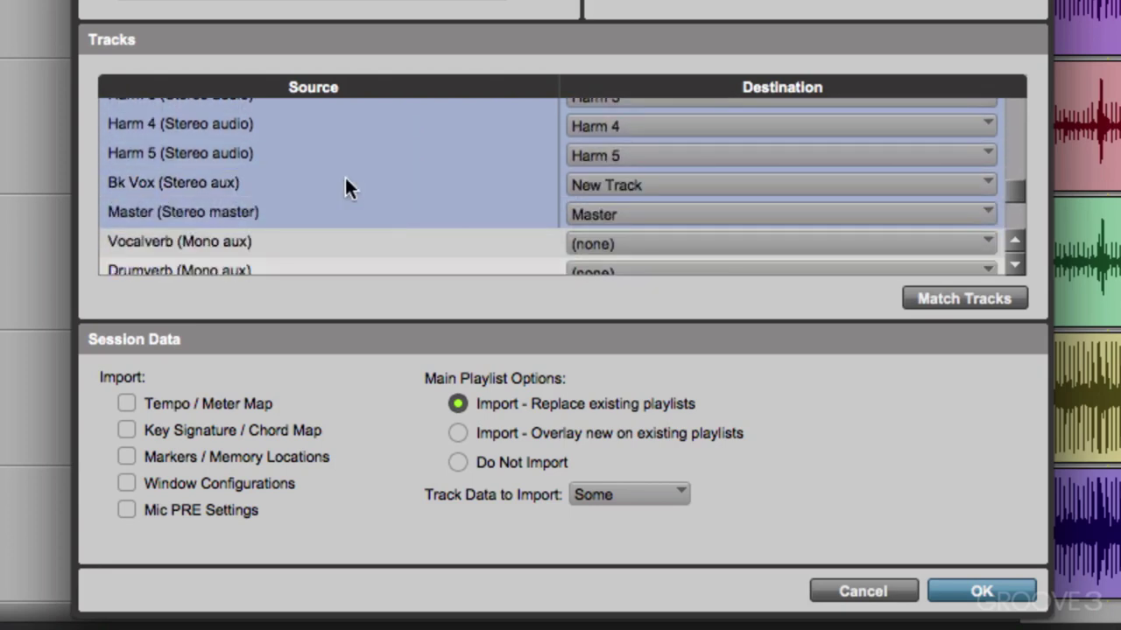
scroll(346, 187, down, 2)
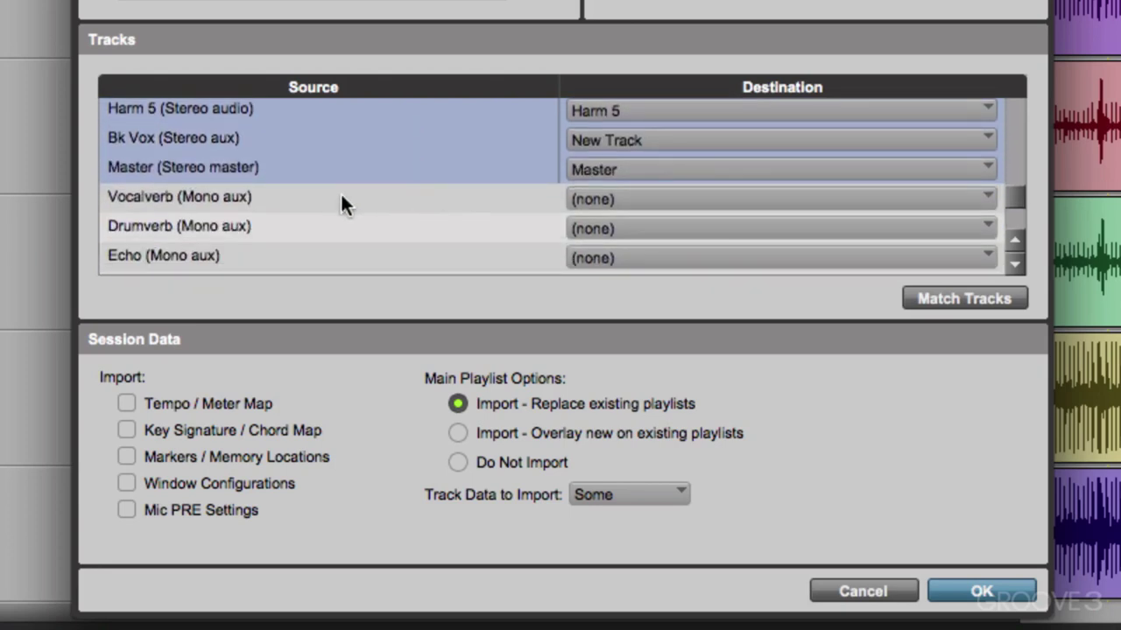
drag(341, 204, 342, 316)
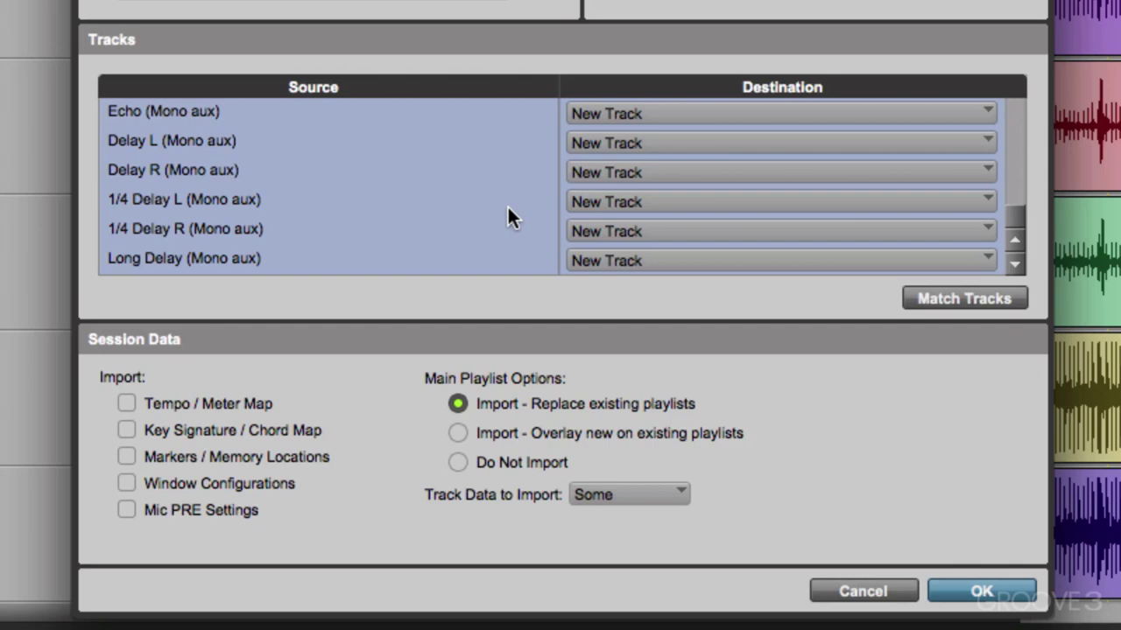
scroll(508, 217, up, 15)
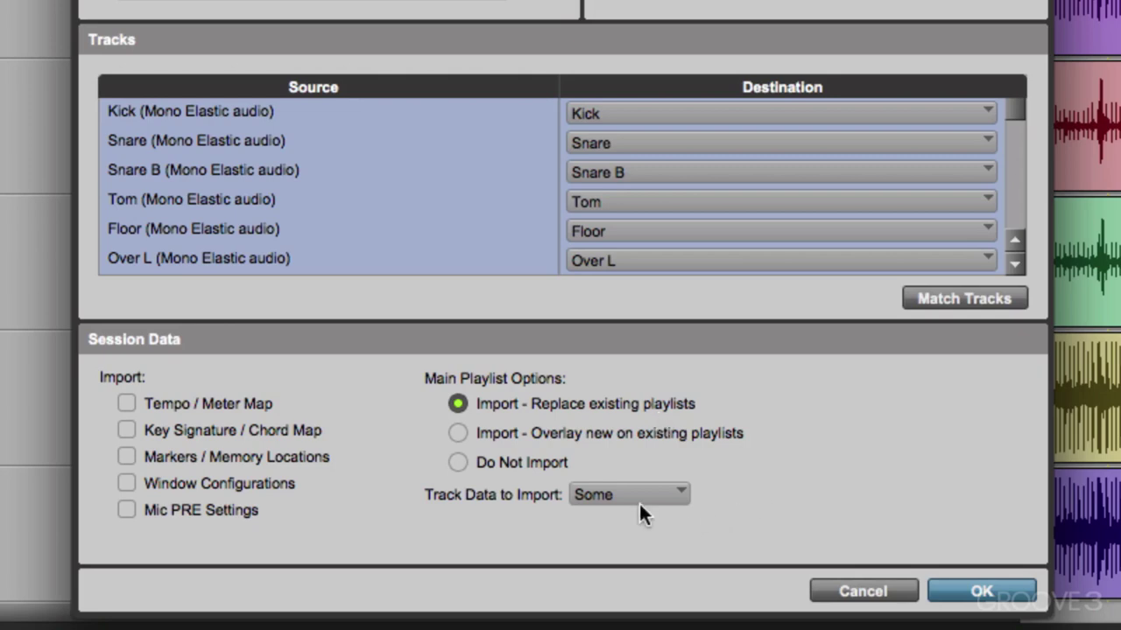
Step: Exclude clips and media from Track Data to Import, keeping automation and settings
click(683, 496)
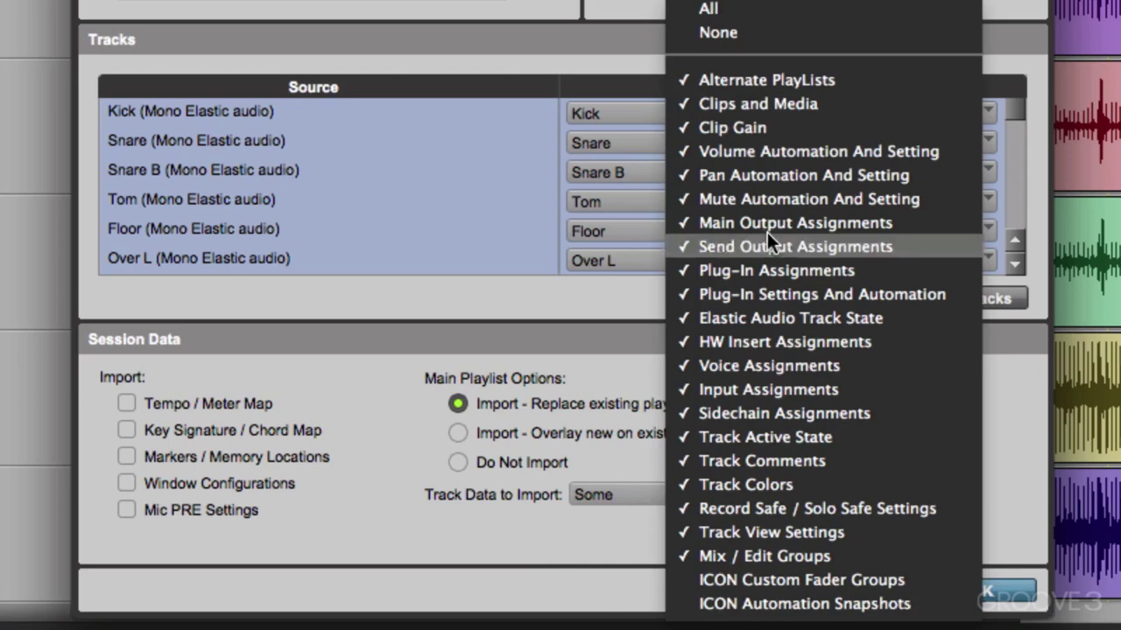
click(809, 110)
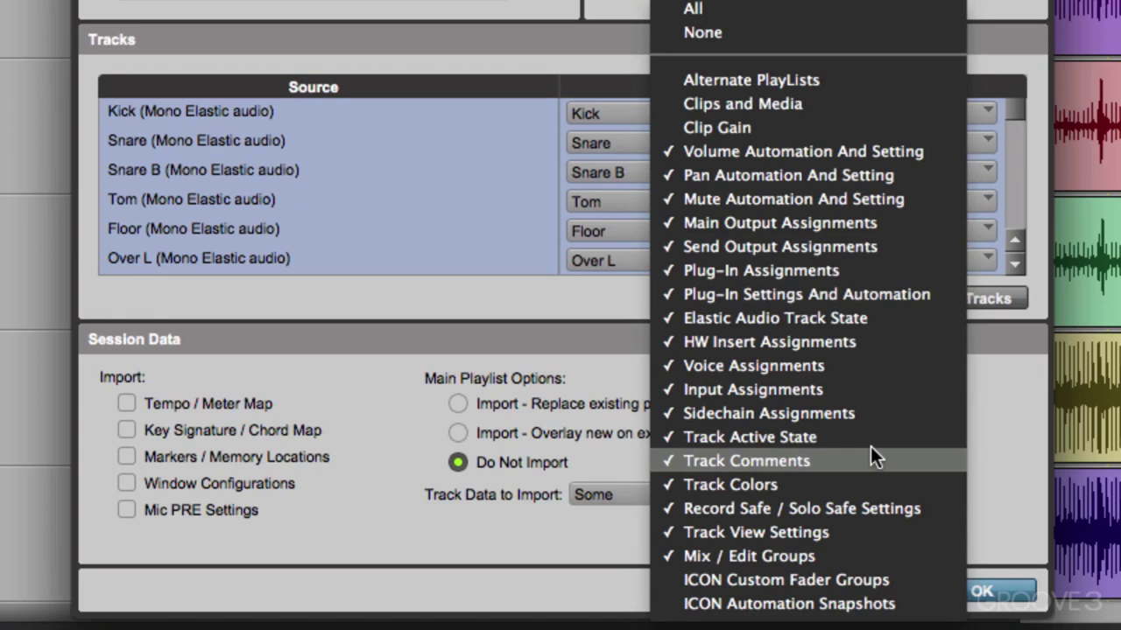
click(1005, 429)
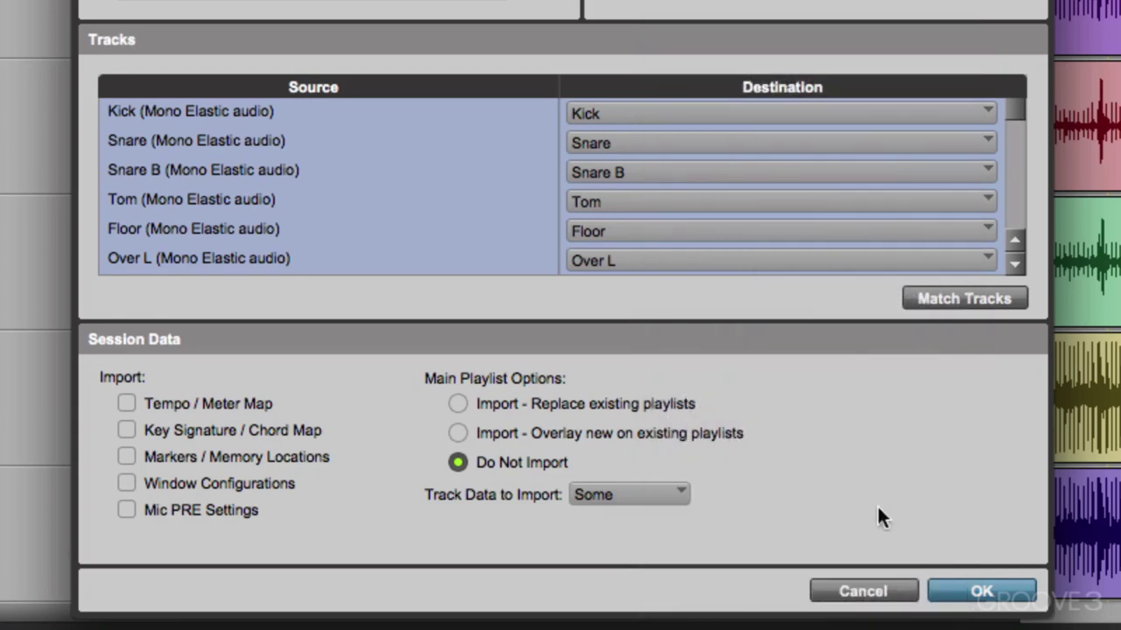
Step: Run the session data import and review Song B's tracks, selecting the new Drums aux
click(951, 593)
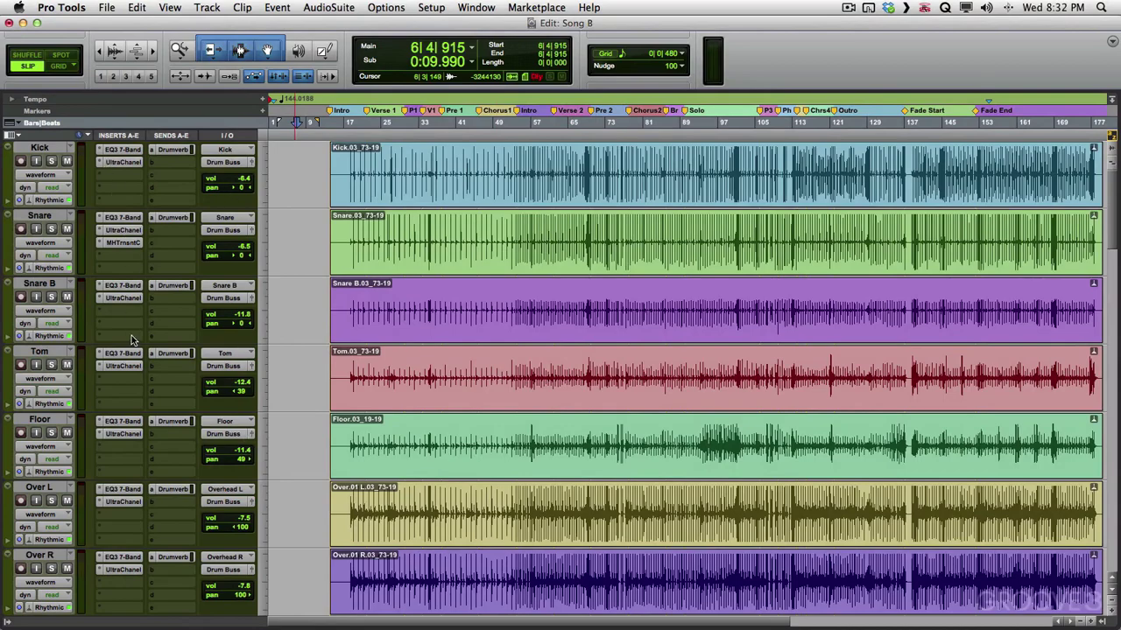
scroll(309, 345, down, 3)
scroll(308, 346, down, 20)
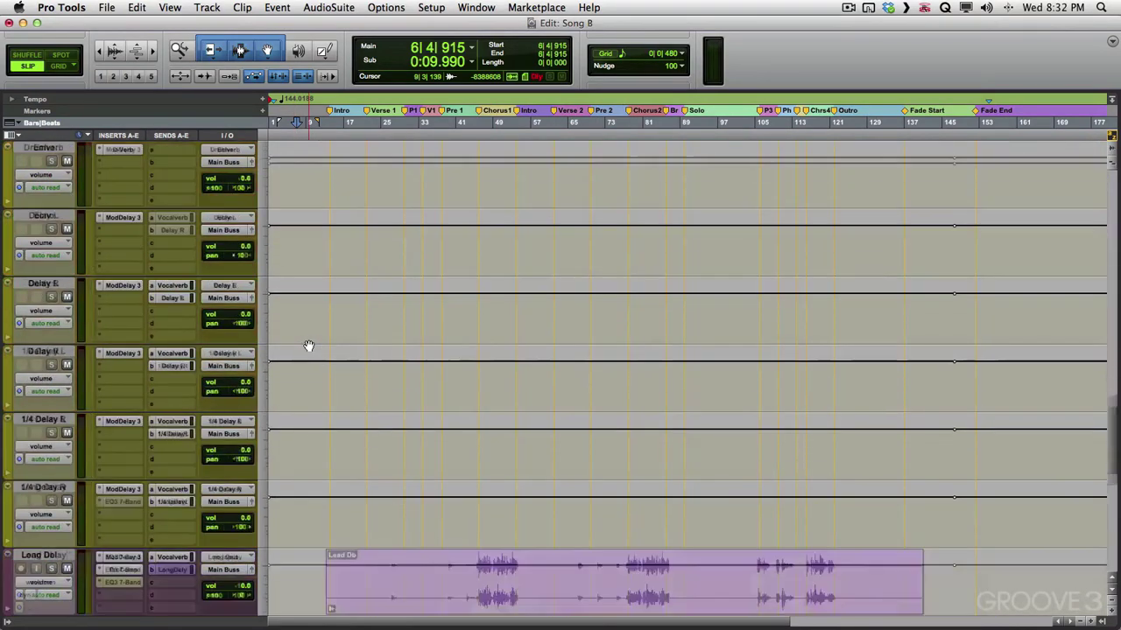
scroll(308, 346, up, 20)
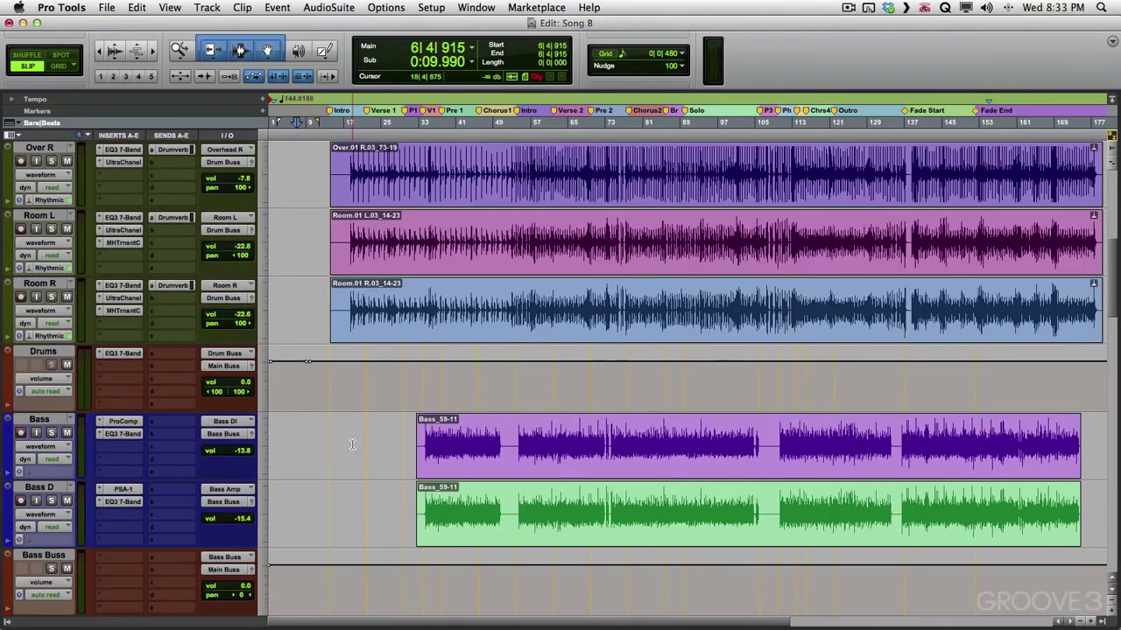
click(45, 351)
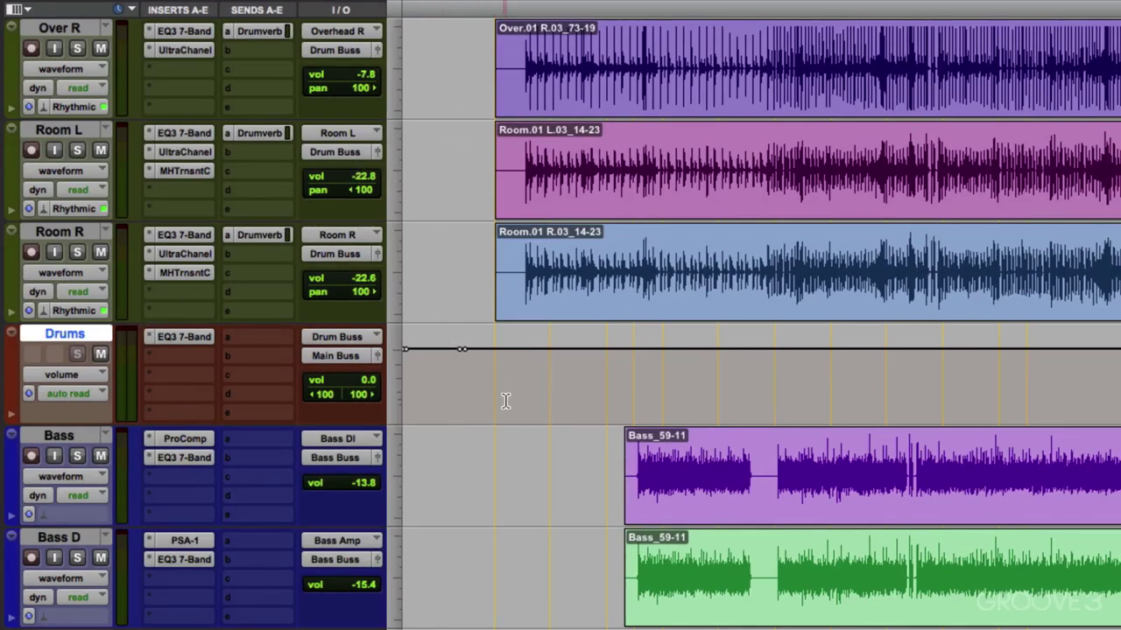
Step: Scroll through the remaining imported tracks and bring up Song B's Mix window
scroll(167, 280, down, 3)
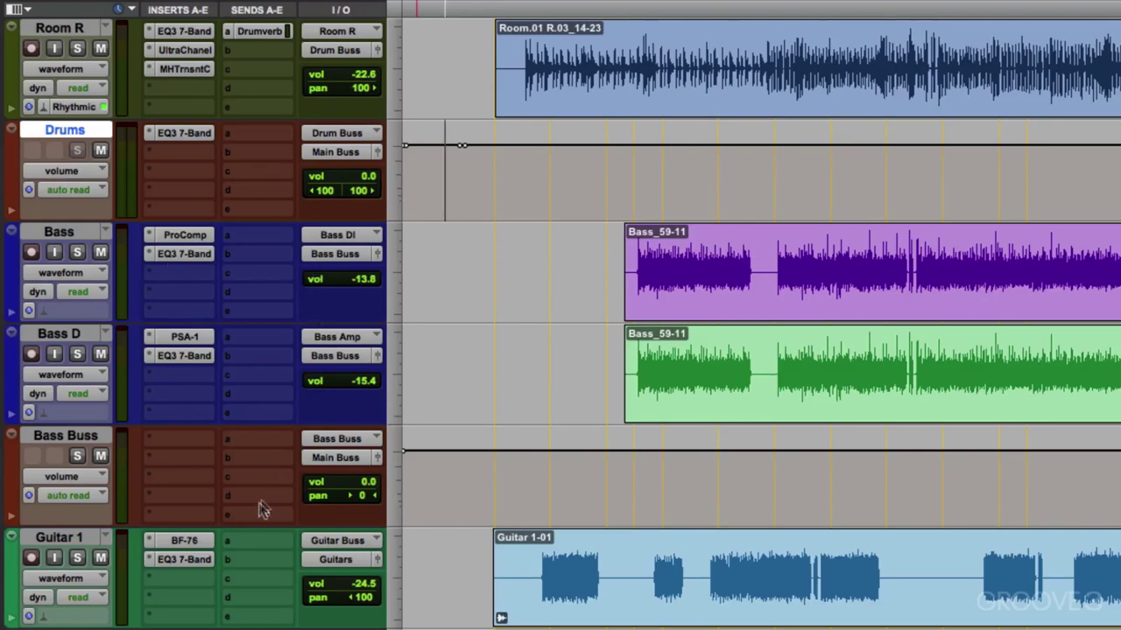
scroll(505, 499, down, 8)
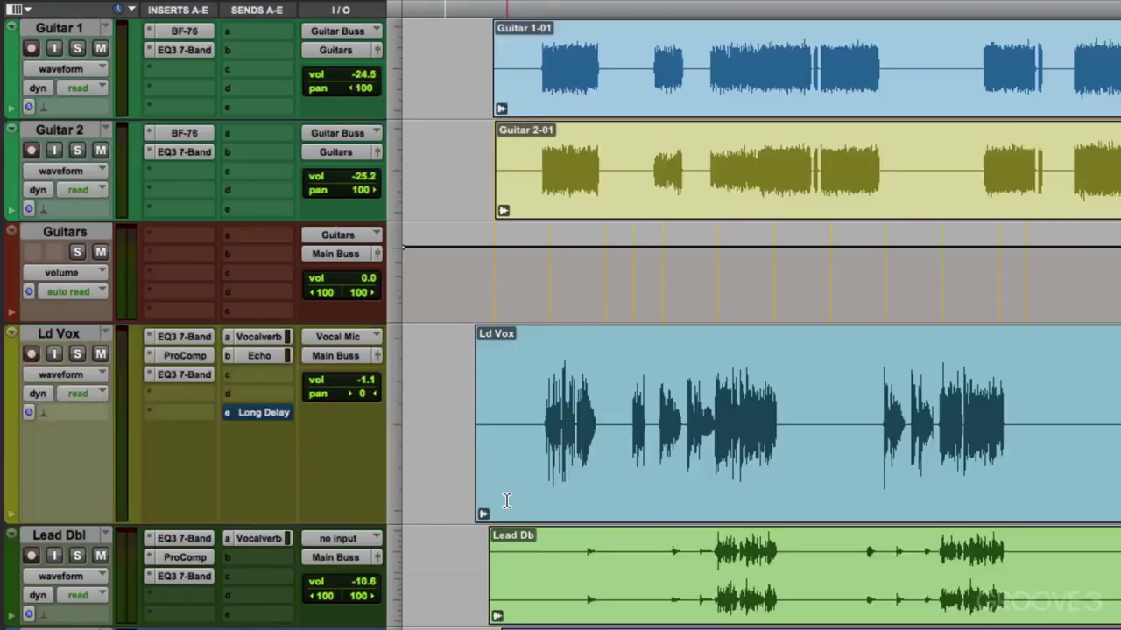
key(super+equal)
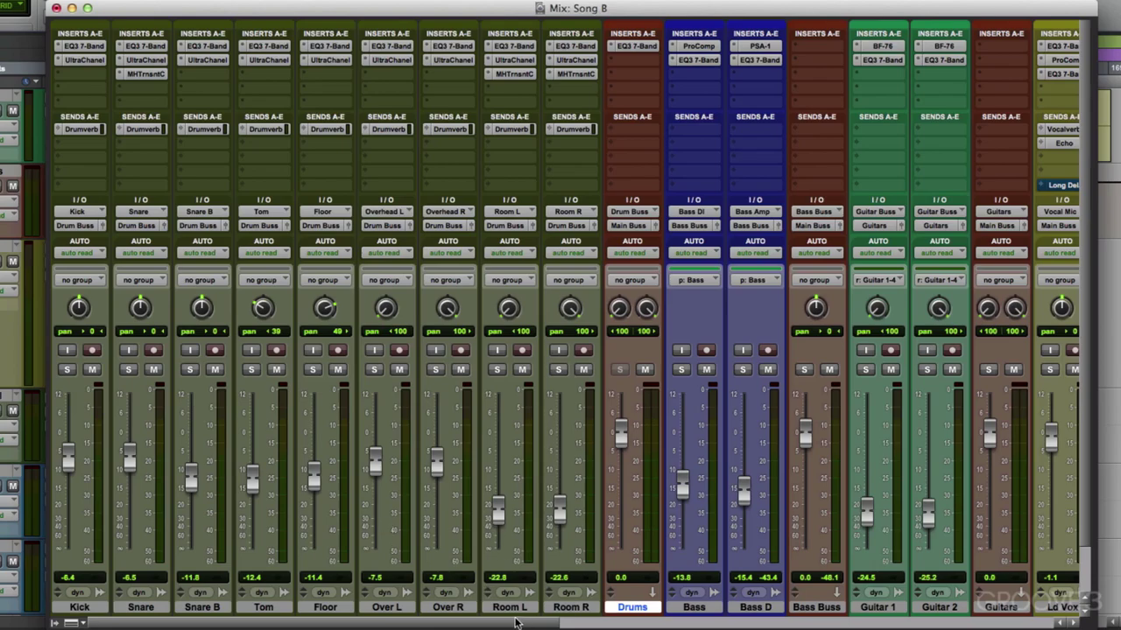
drag(516, 623, 1033, 623)
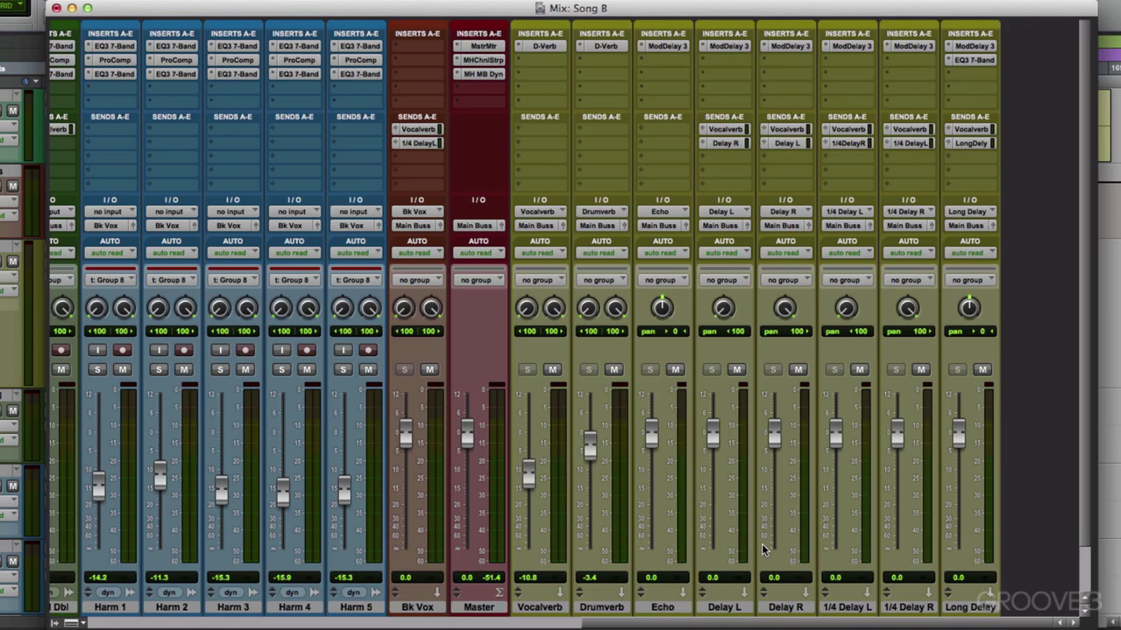
Step: Return to the Edit window and reopen Song A – Mix #2 from recent sessions
key(super+equal)
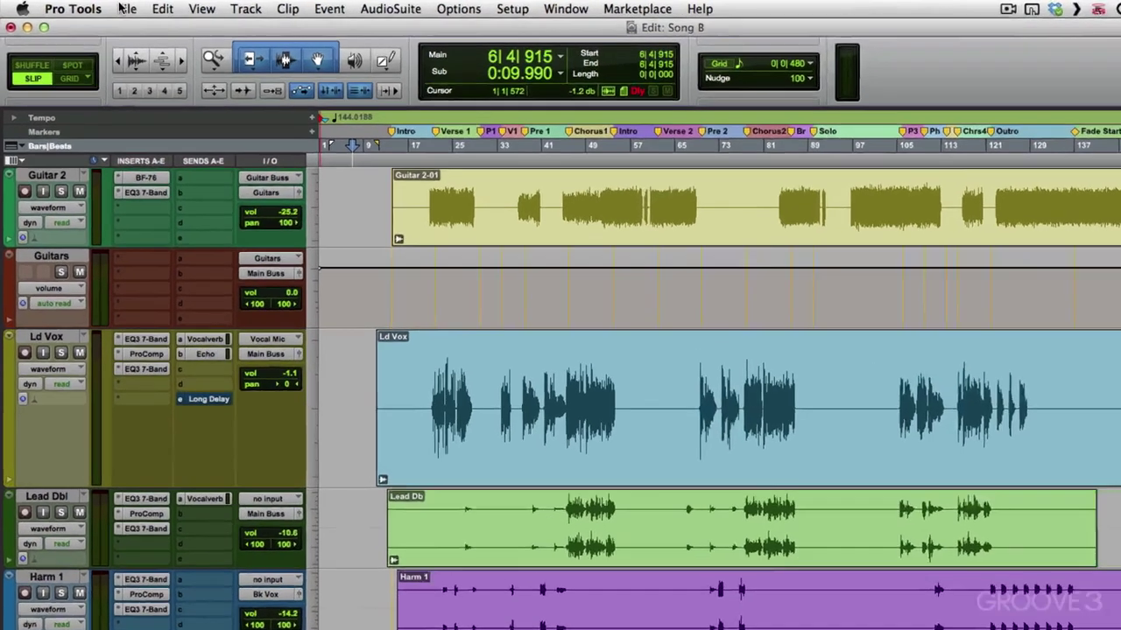
click(124, 8)
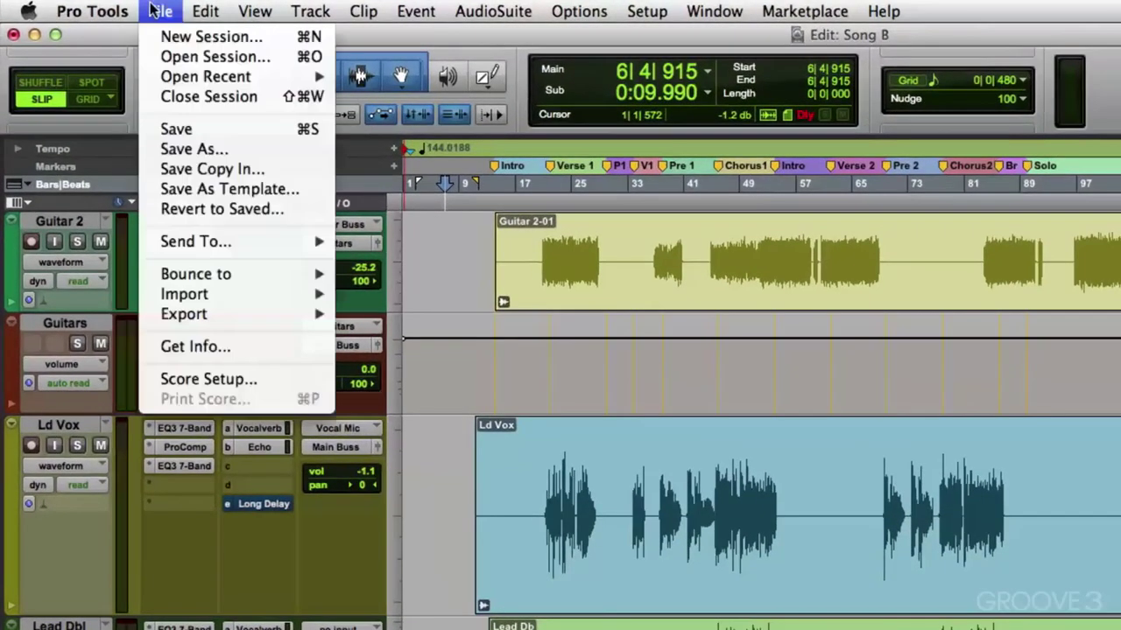
mouse_move(151, 63)
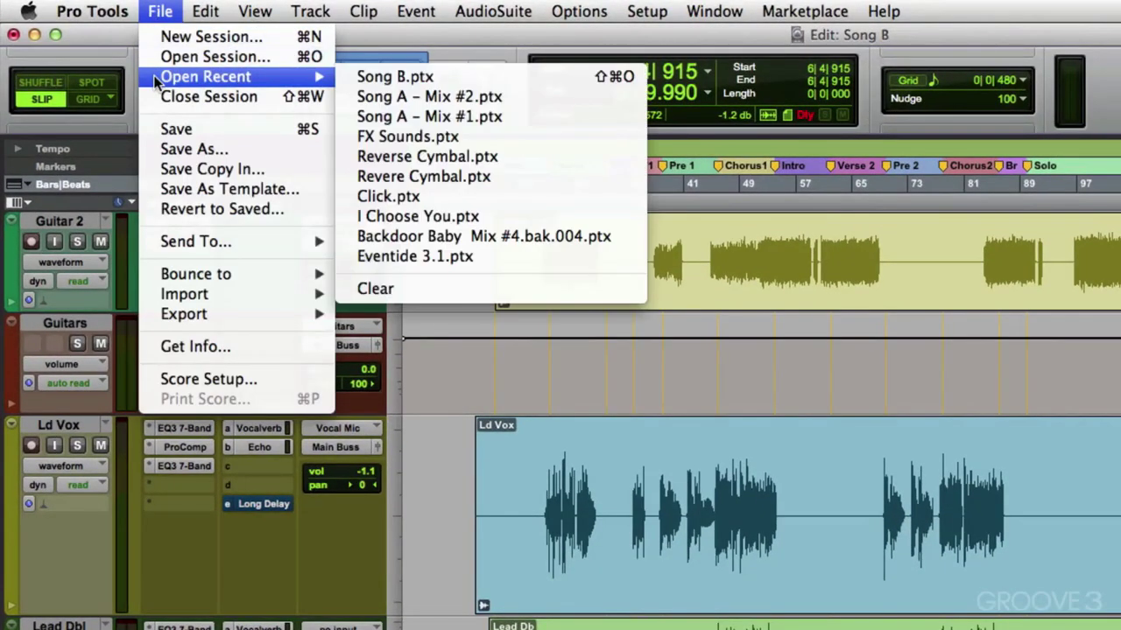
click(349, 101)
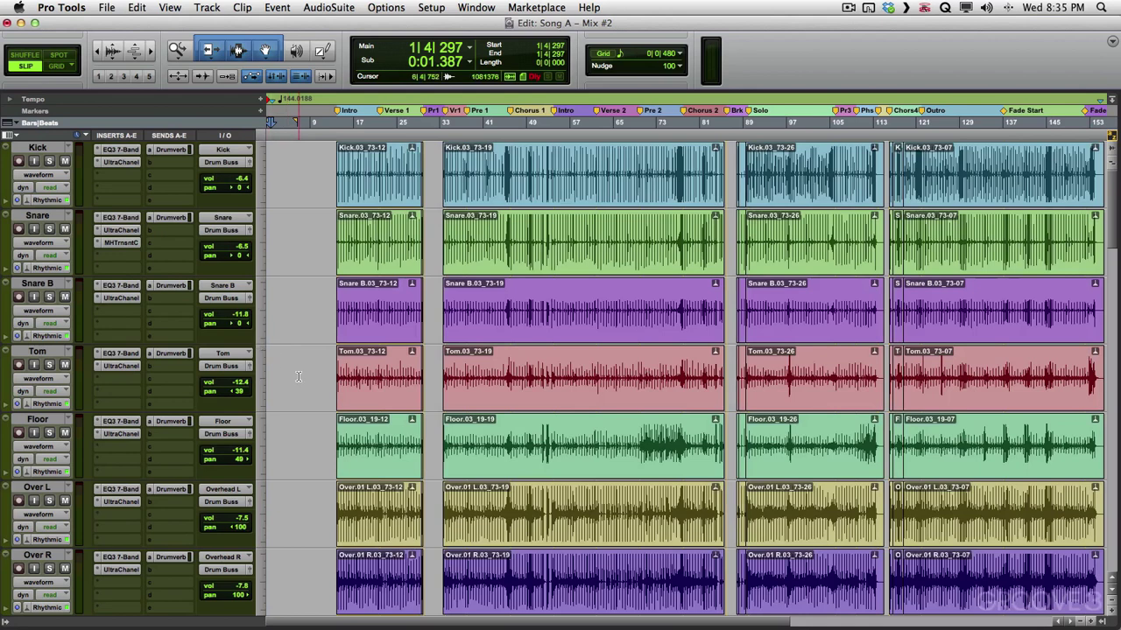
Step: Select the whole timeline and delete all of its markers, then clear the selection
click(496, 119)
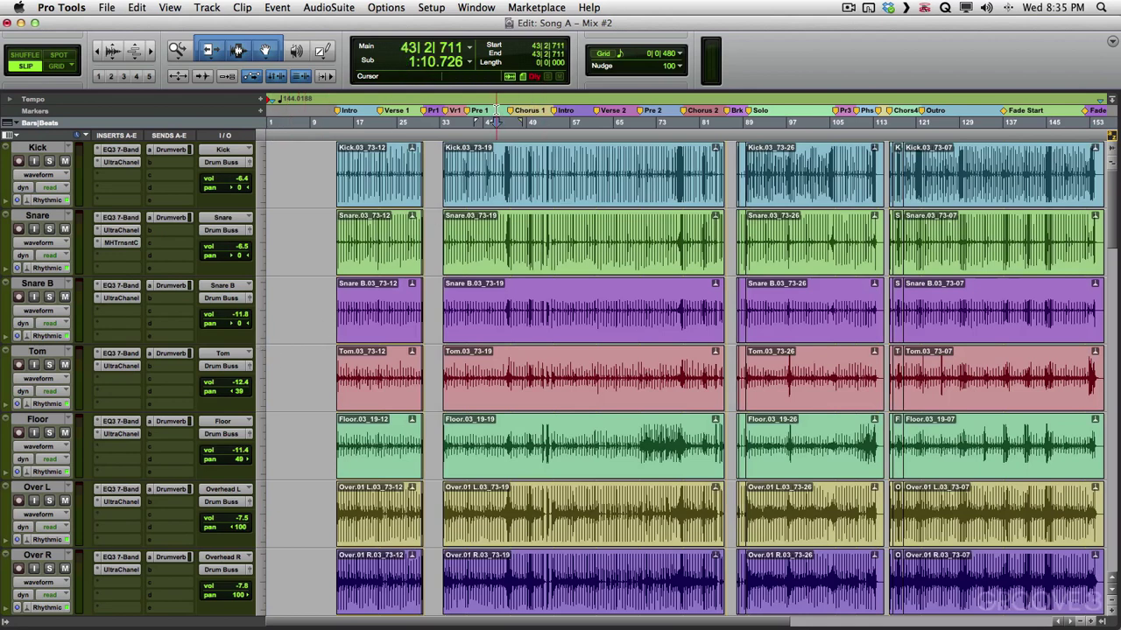
double_click(496, 110)
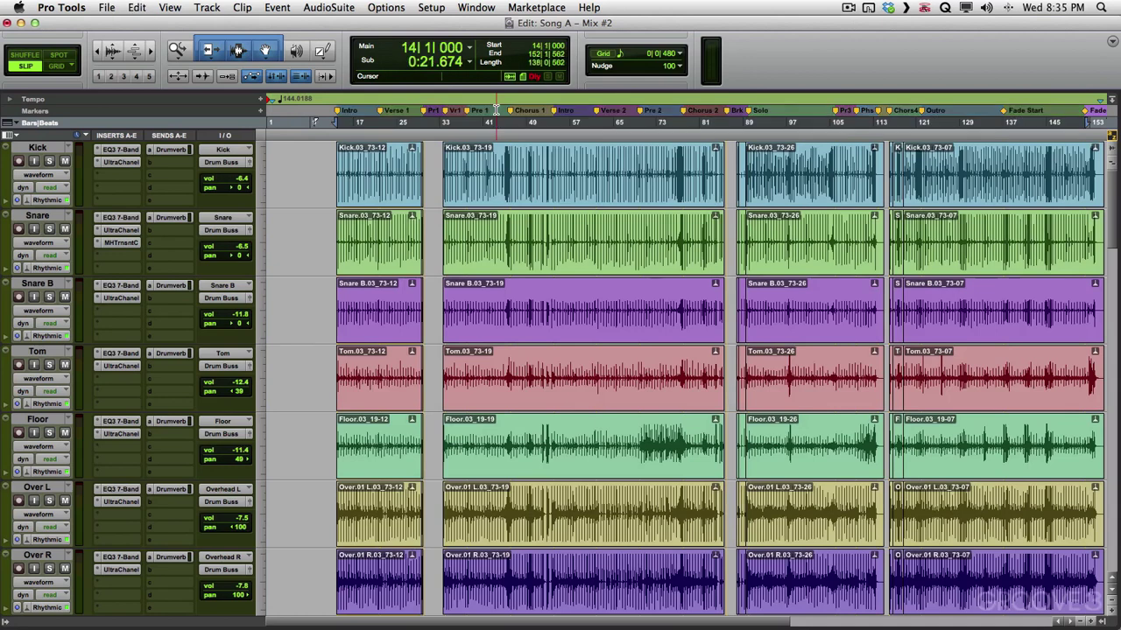
key(BackSpace)
click(320, 173)
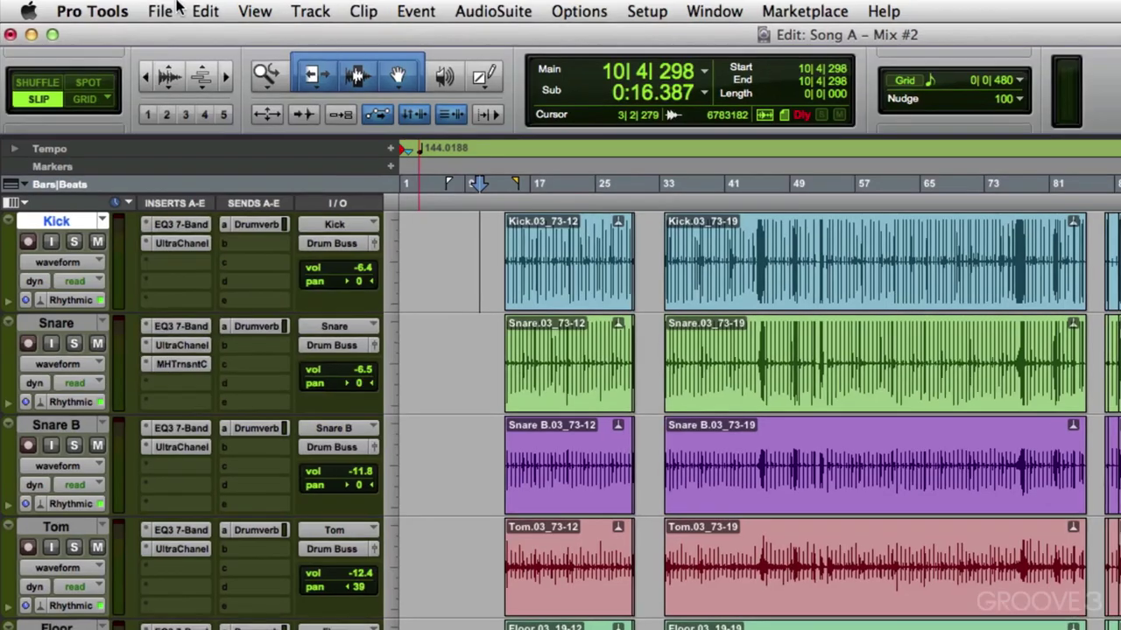
Step: Import Markers / Memory Locations from Song A – Mix #1.ptx via Session Data import
click(107, 8)
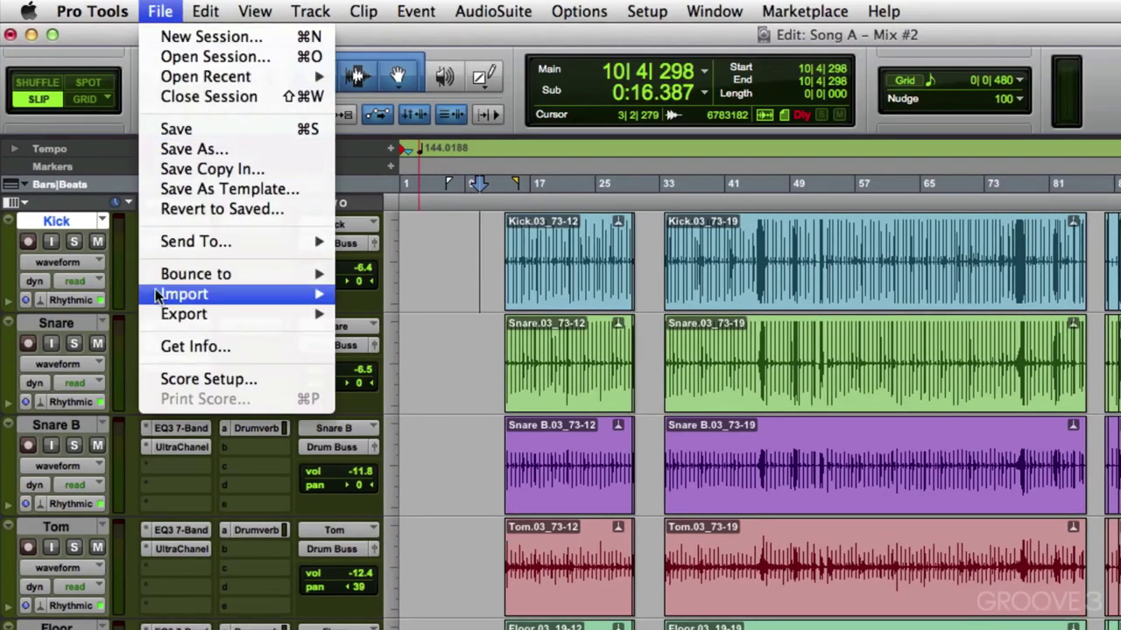
mouse_move(158, 298)
click(367, 301)
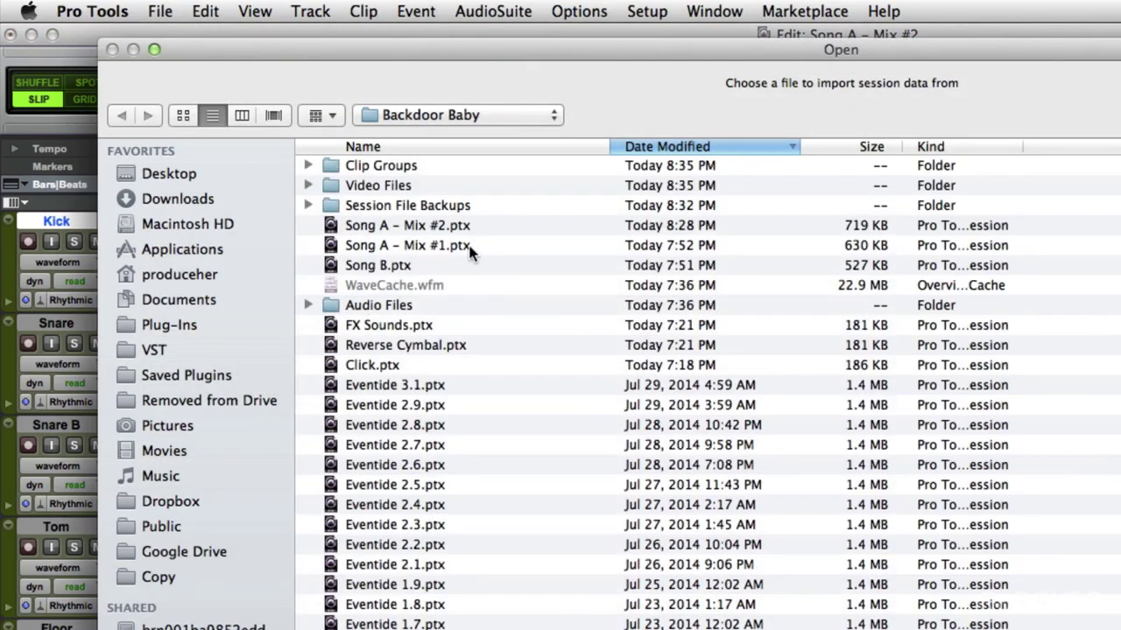
double_click(455, 246)
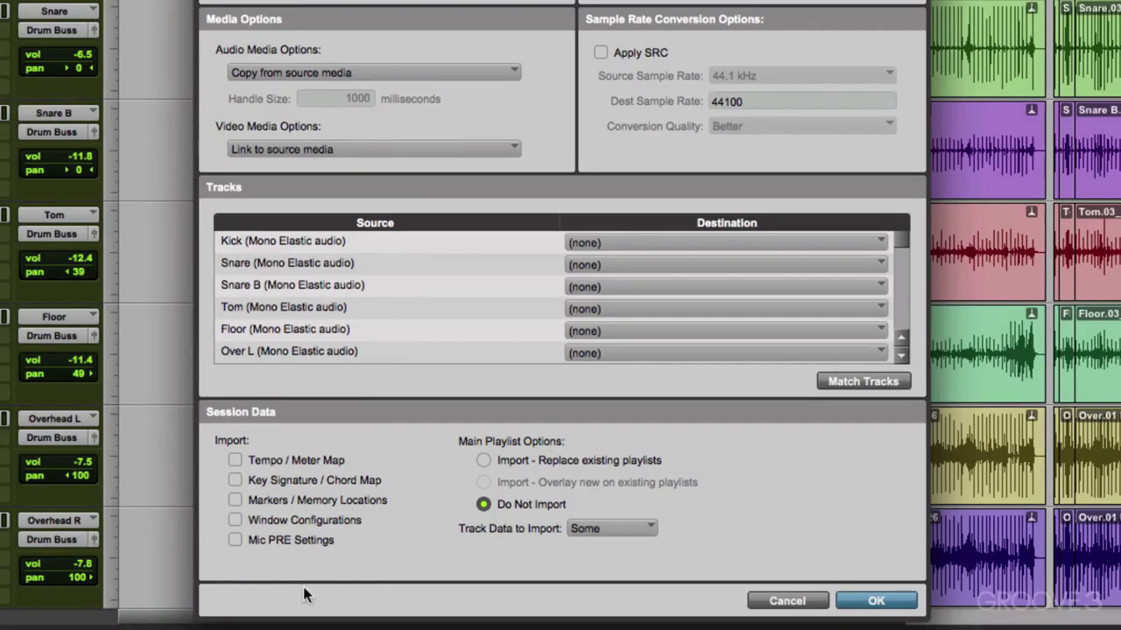
click(235, 501)
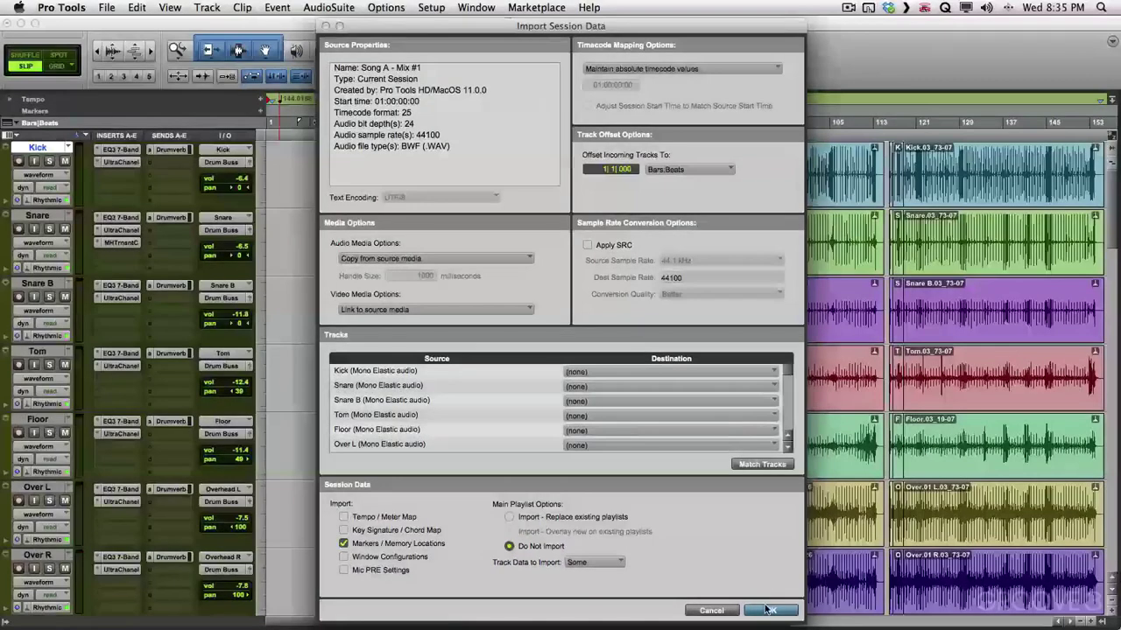
click(767, 610)
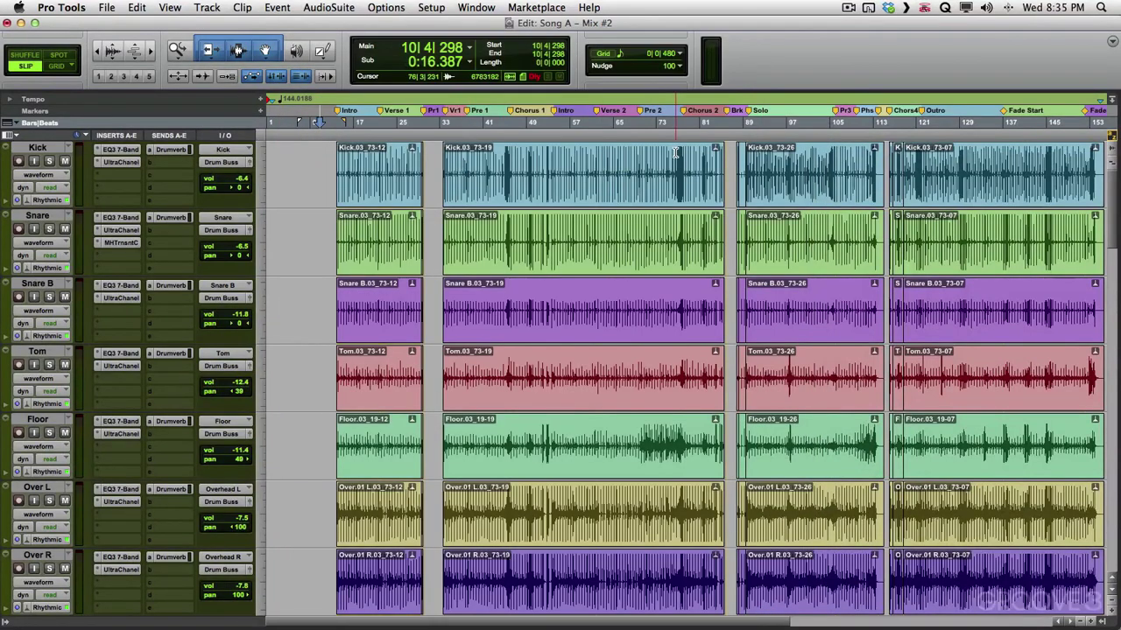
click(106, 7)
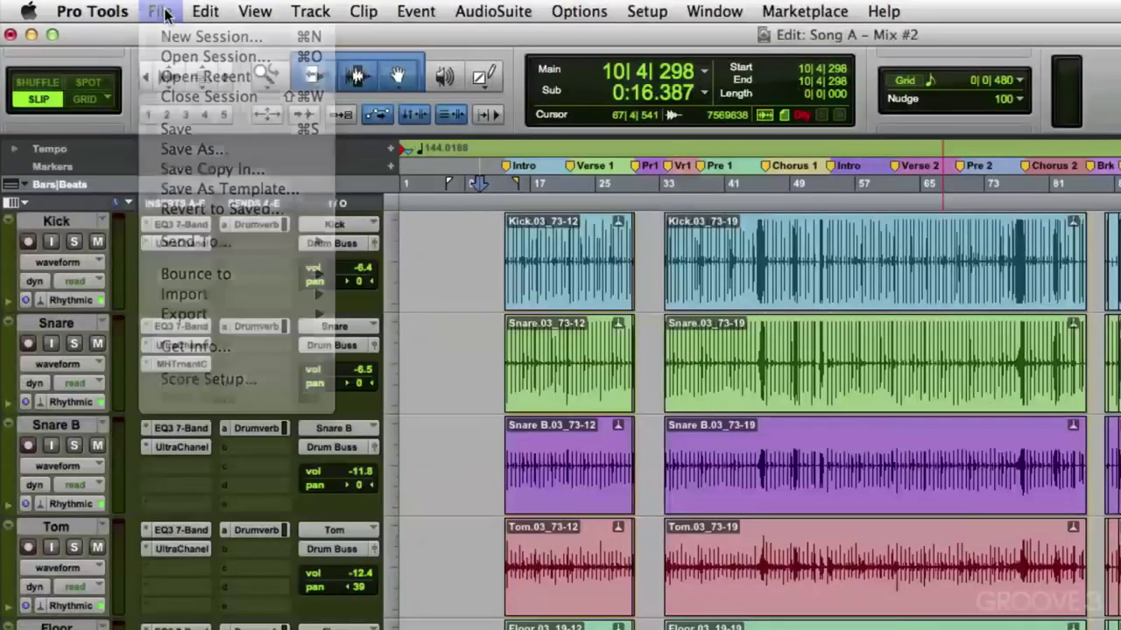
mouse_move(140, 196)
click(346, 293)
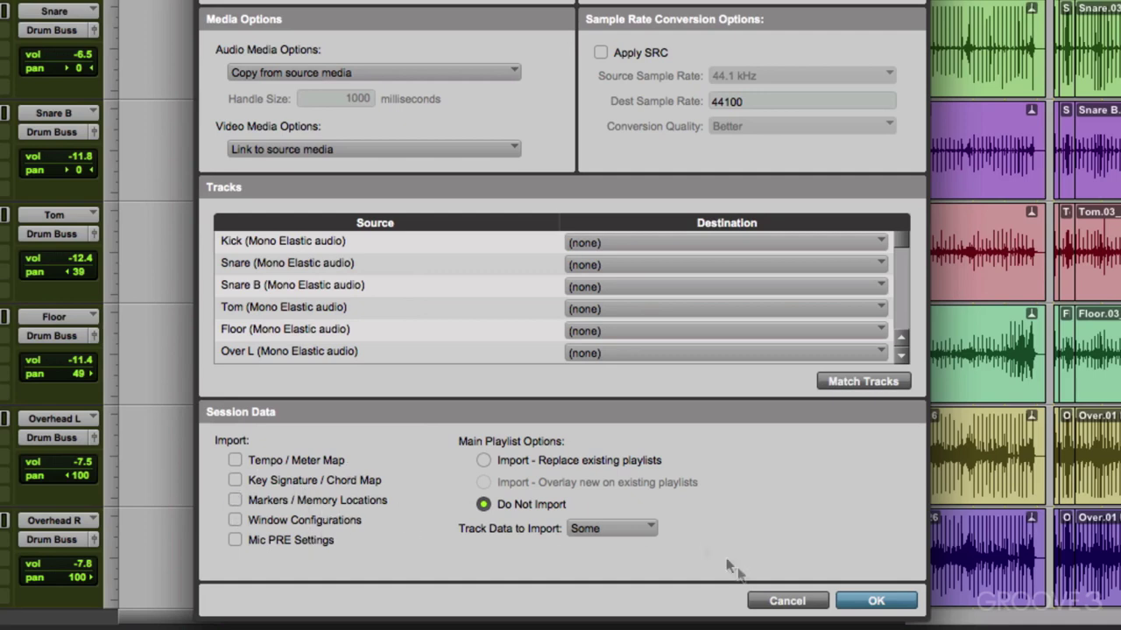
click(876, 601)
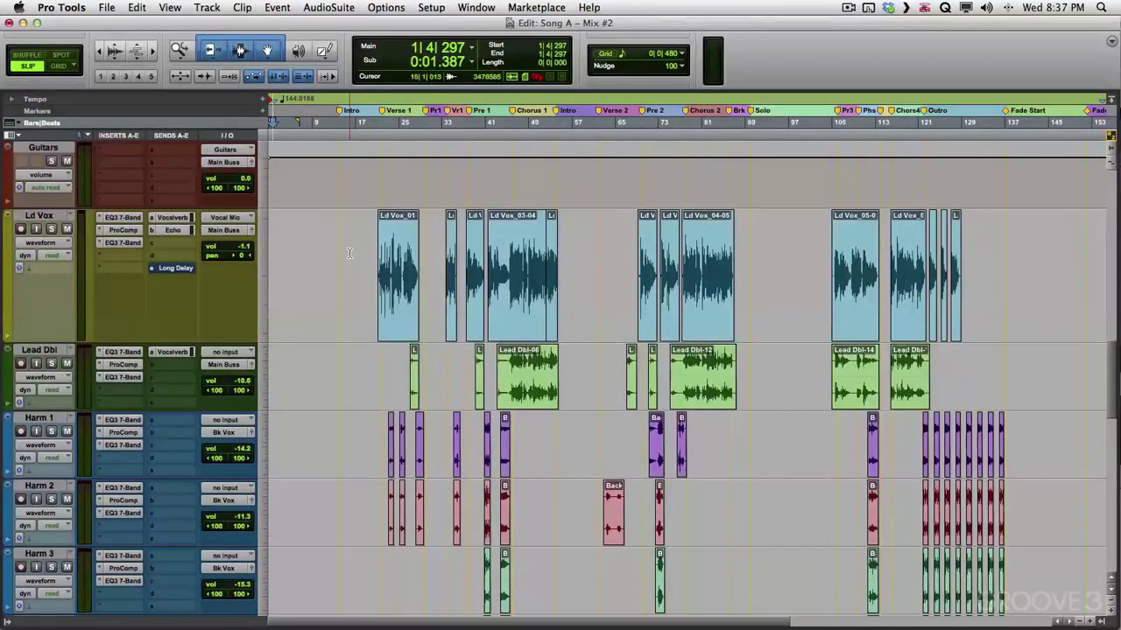
Step: Switch the Ld Vox track view from waveform to volume automation
click(350, 253)
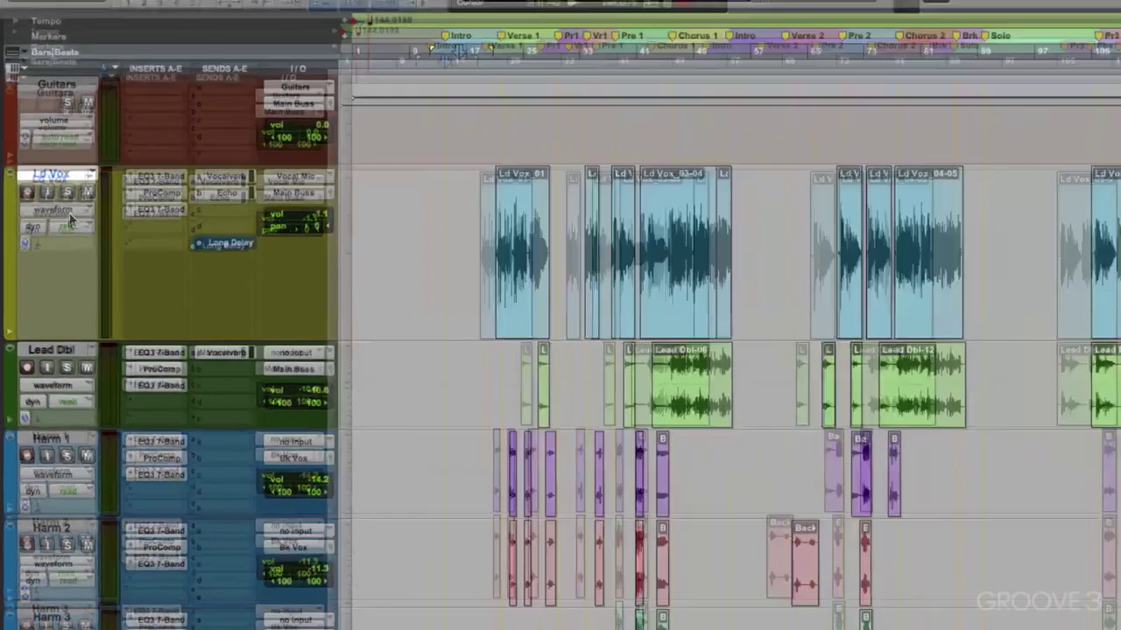
click(70, 221)
click(101, 229)
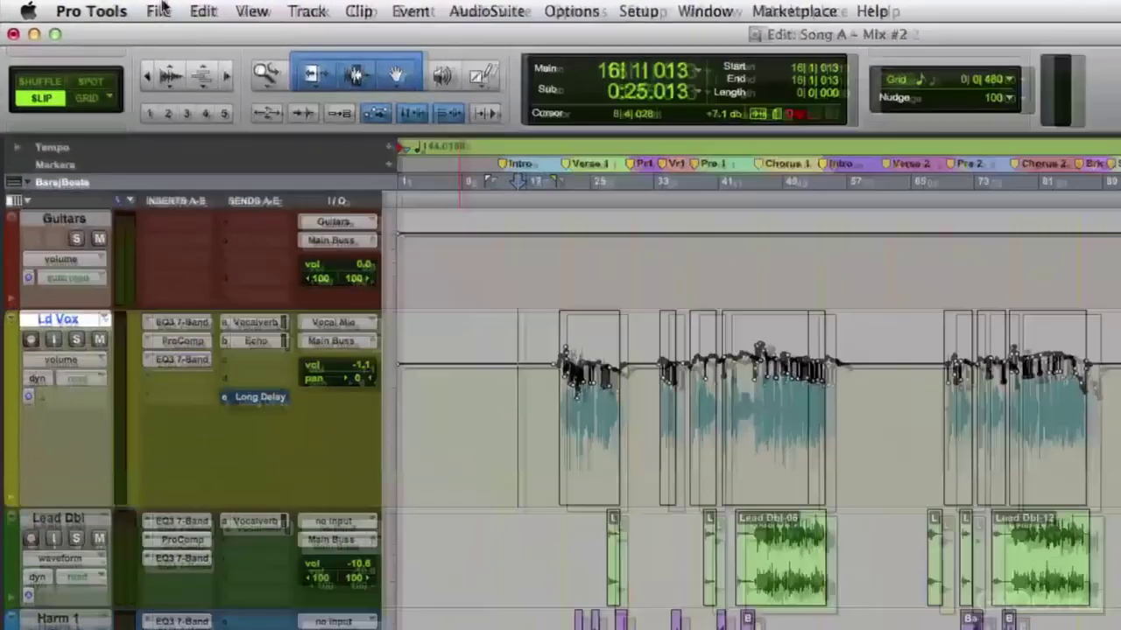
Step: Import session data mapping source Ld Vox onto Ld Vox, with Markers / Memory Locations unticked
click(106, 7)
mouse_move(154, 300)
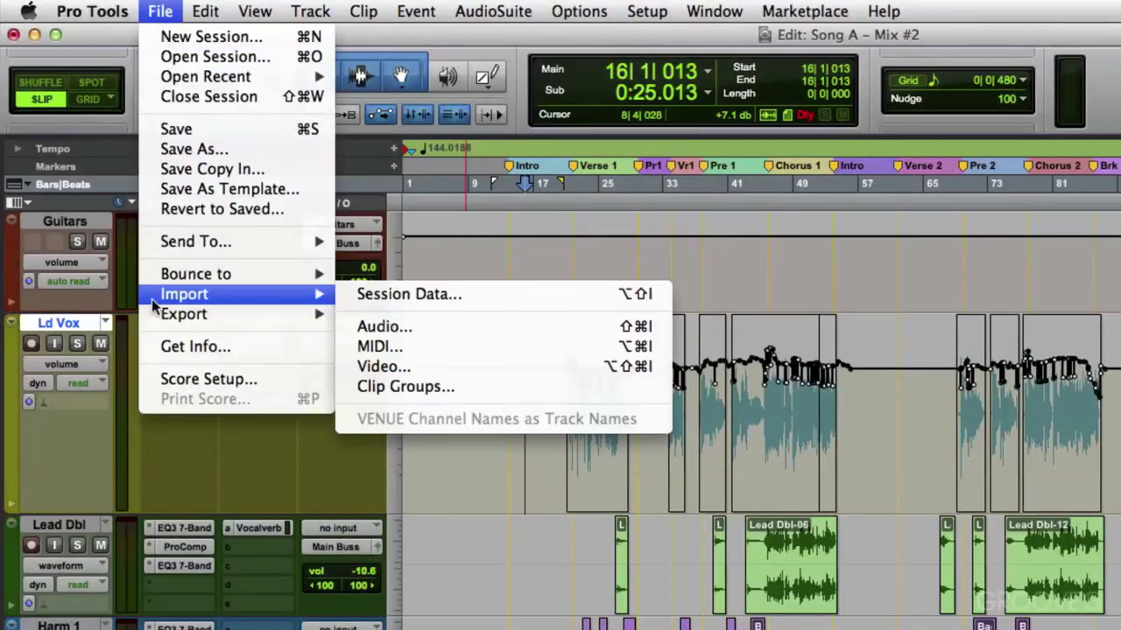
click(340, 301)
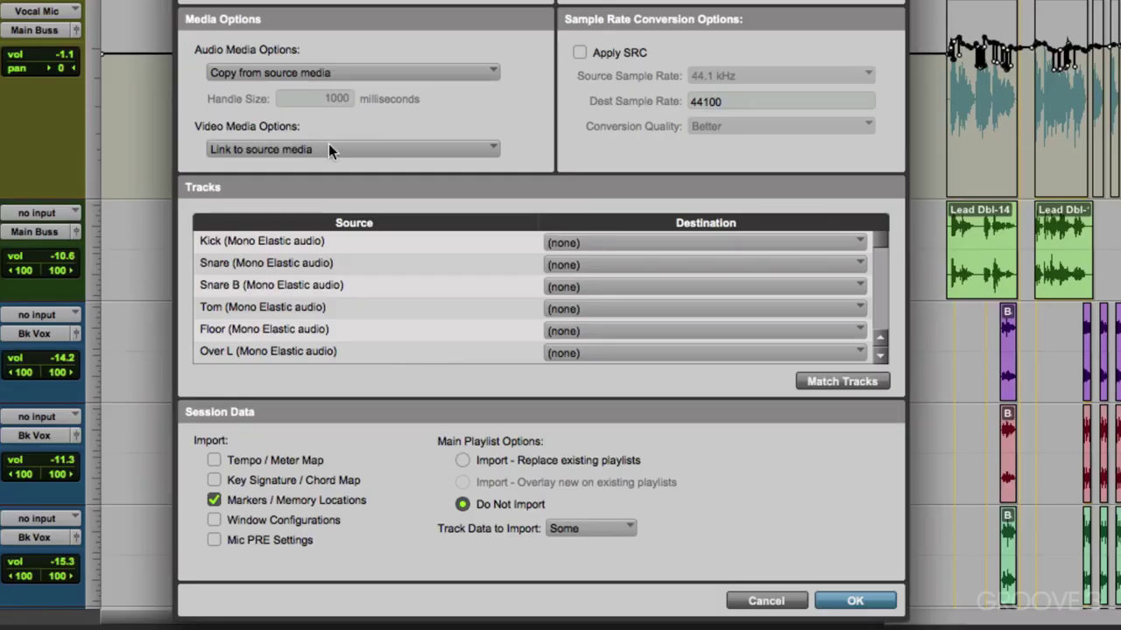
scroll(425, 327, down, 6)
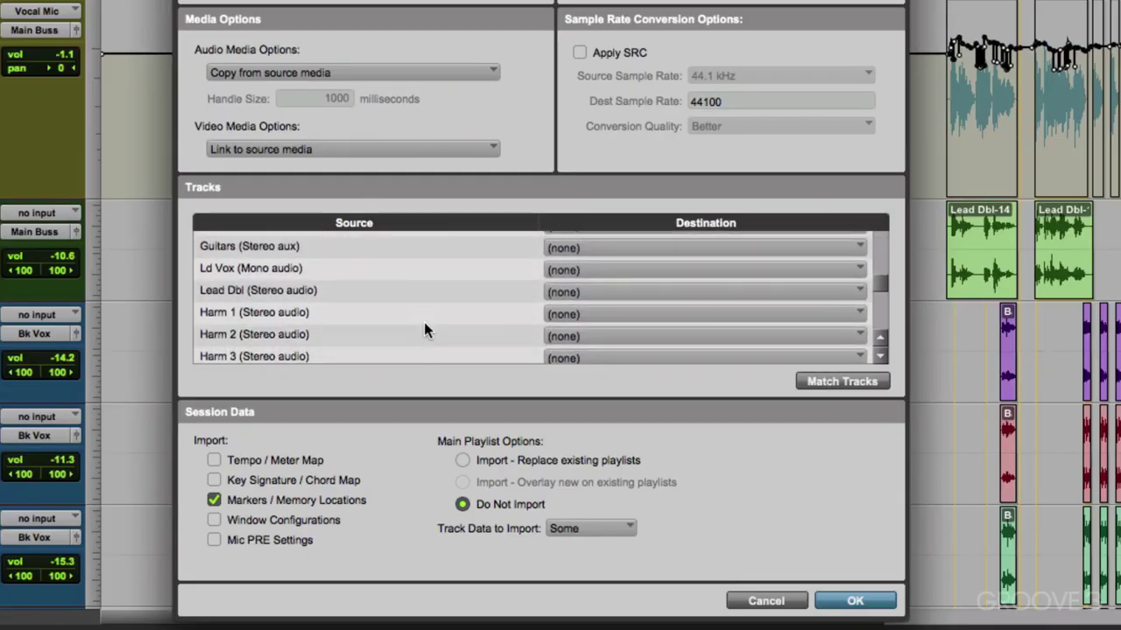
click(592, 269)
click(683, 544)
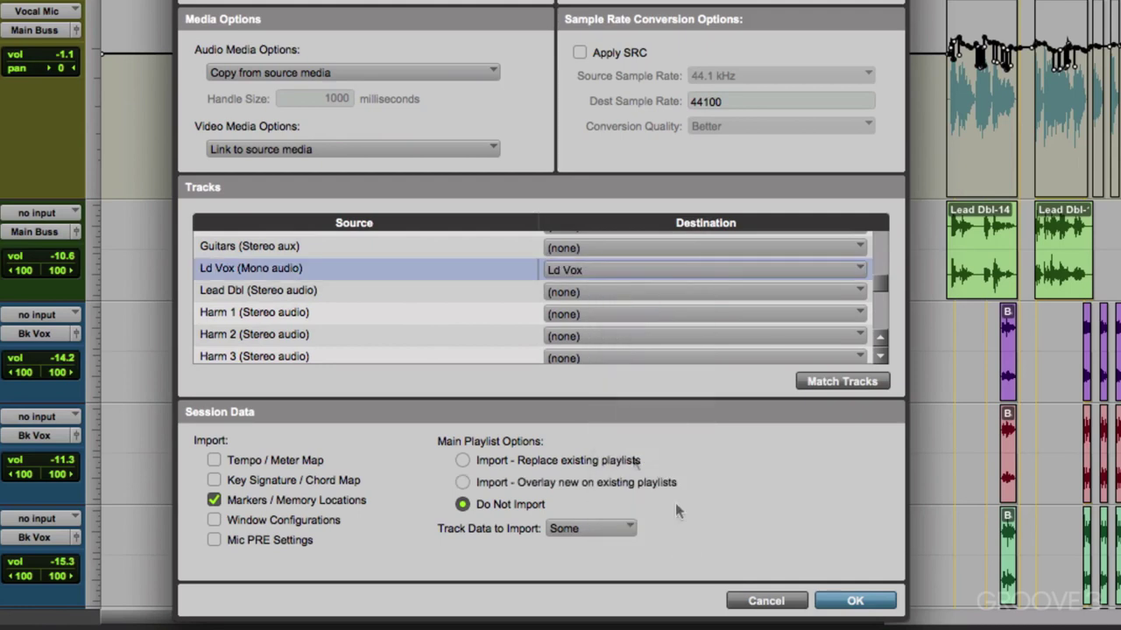
click(215, 500)
click(582, 533)
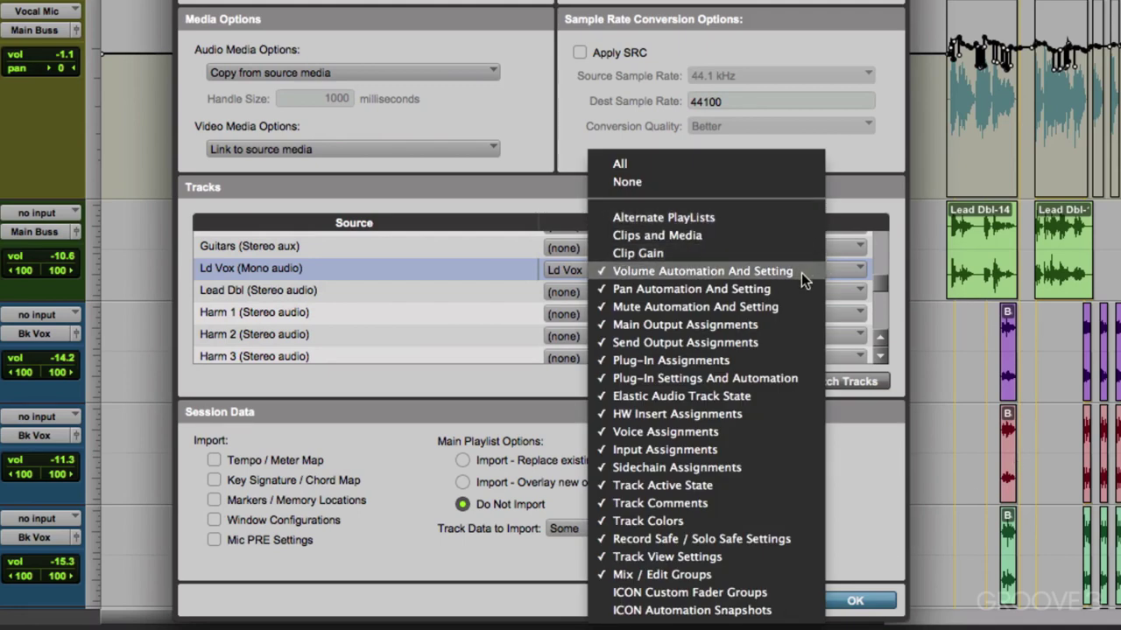
click(768, 572)
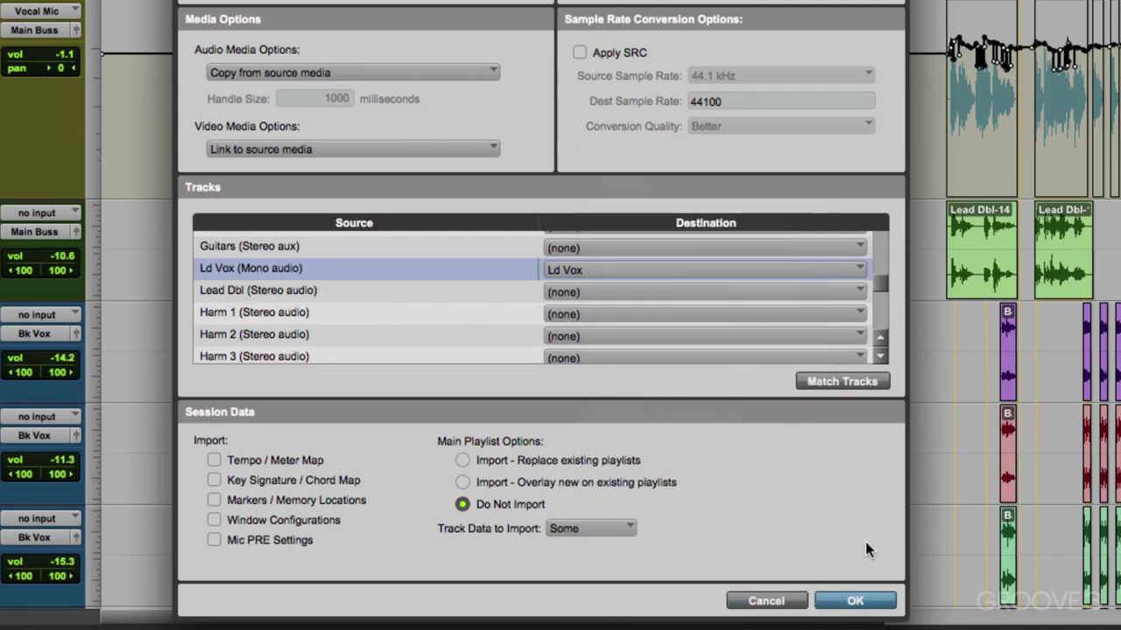
click(843, 601)
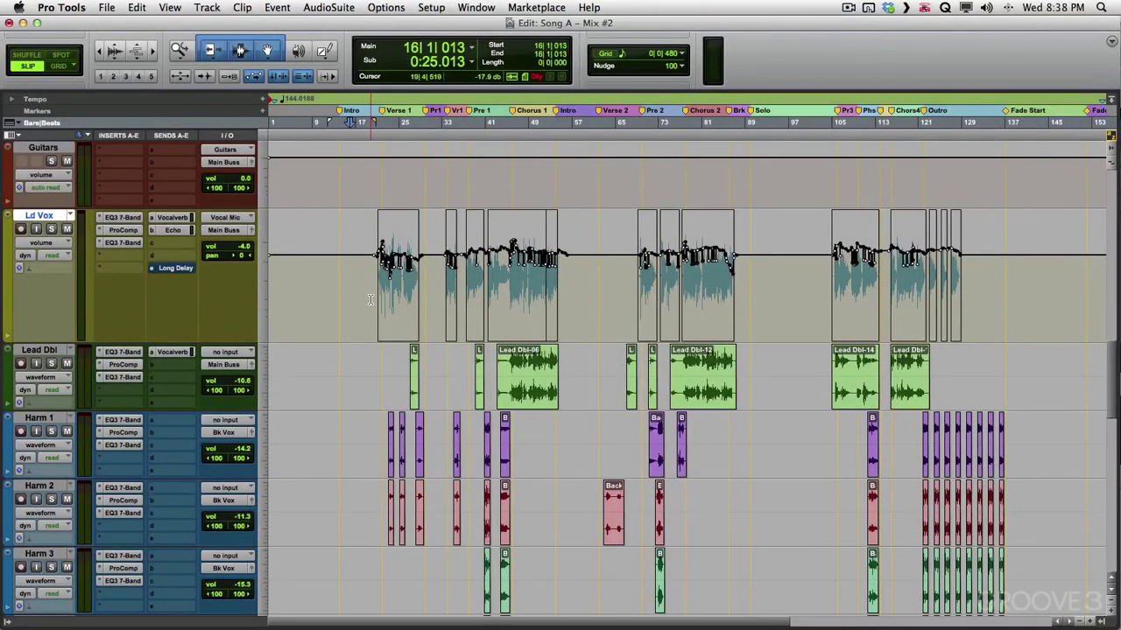
key(super+z)
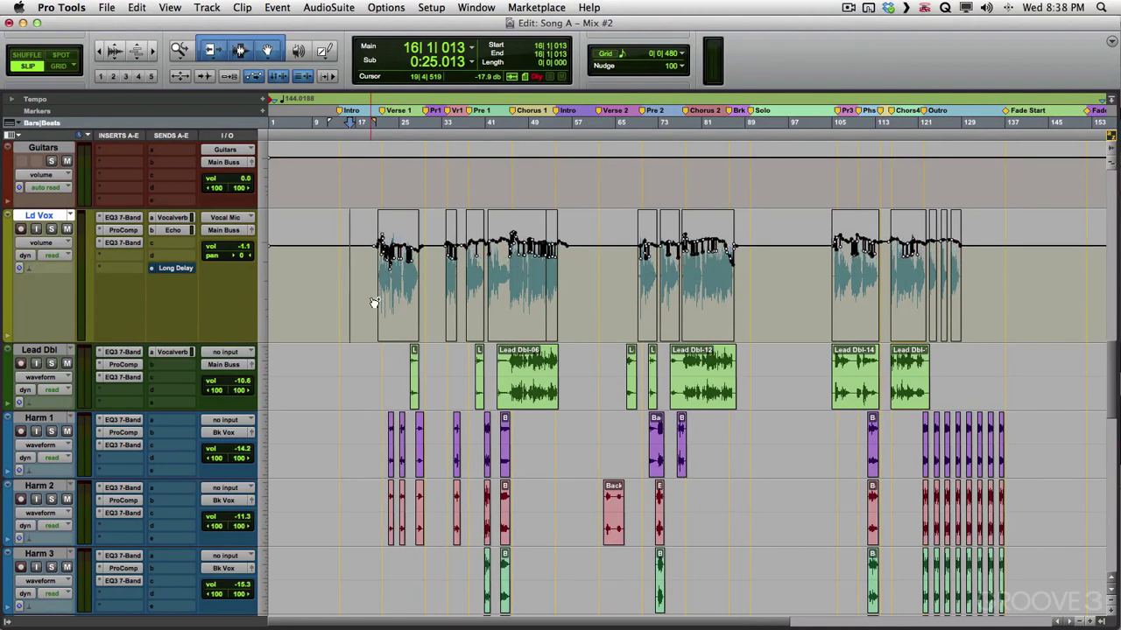
key(super+shift+z)
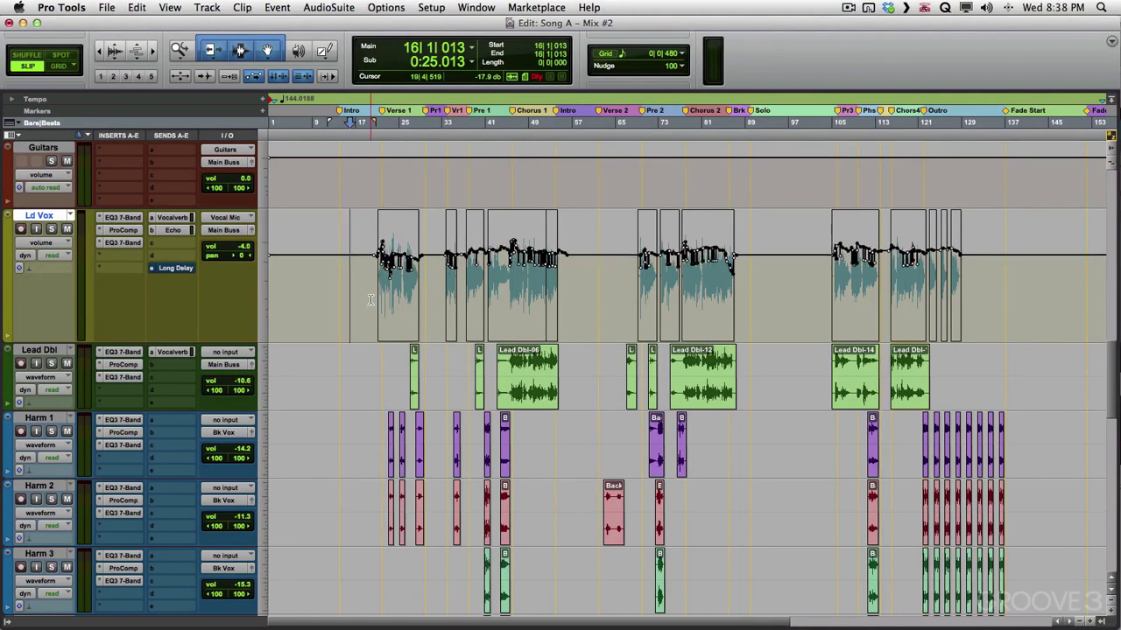